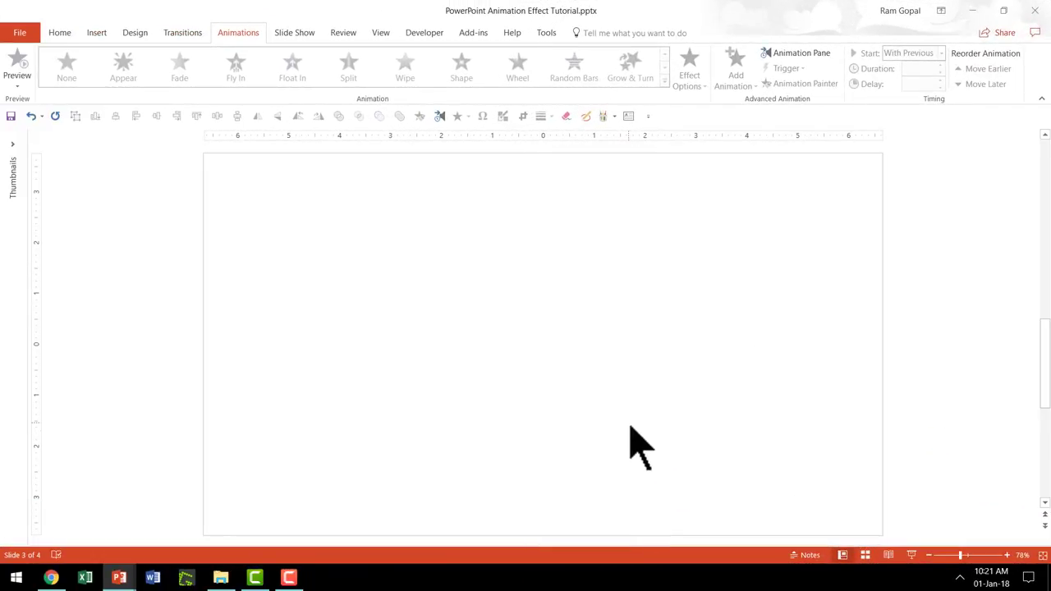
Step: Add a text box reading '201' to the blank slide and select it
{"action": "left_click", "coordinate": [64, 31]}
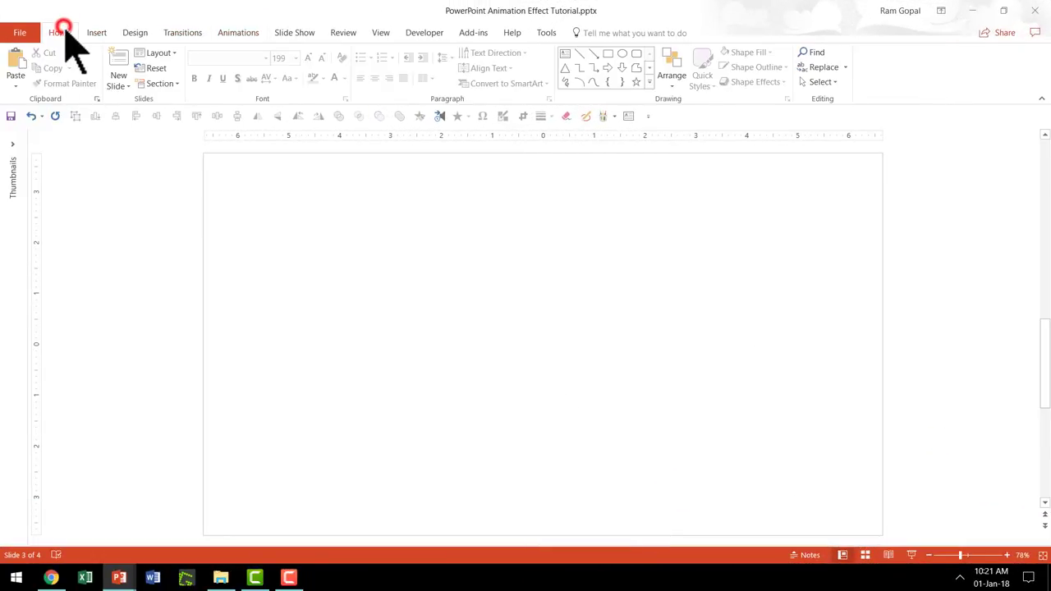
{"action": "left_click", "coordinate": [565, 55]}
{"action": "left_click", "coordinate": [435, 314]}
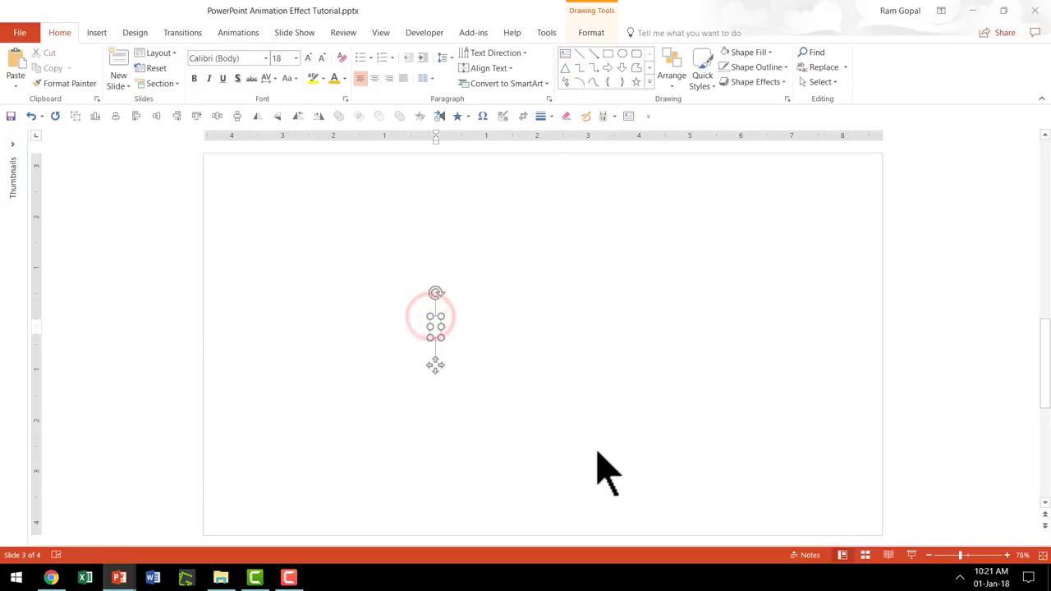
{"action": "type", "text": "201"}
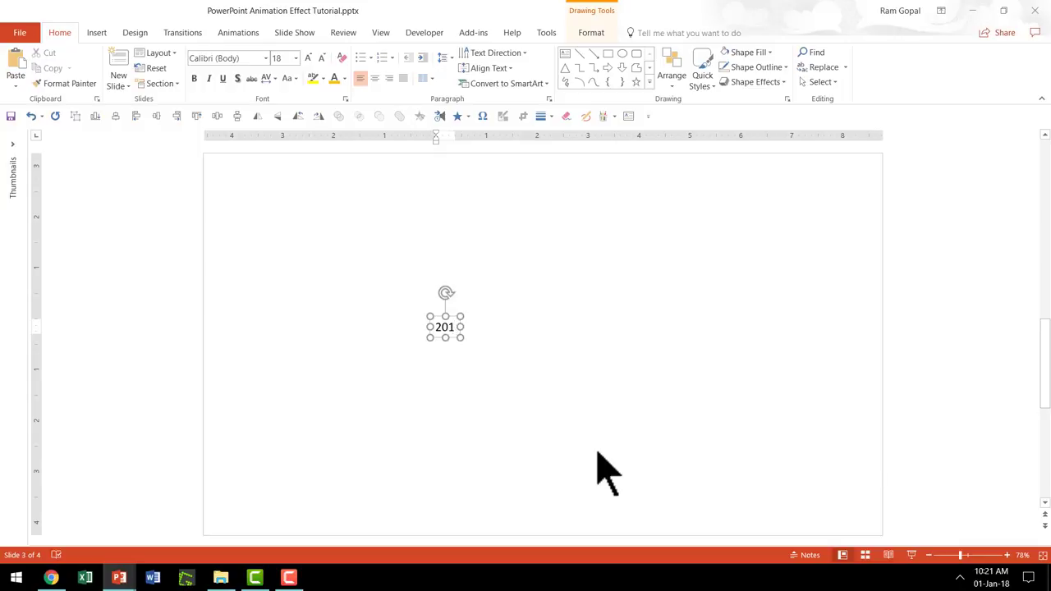
{"action": "left_click", "coordinate": [456, 315]}
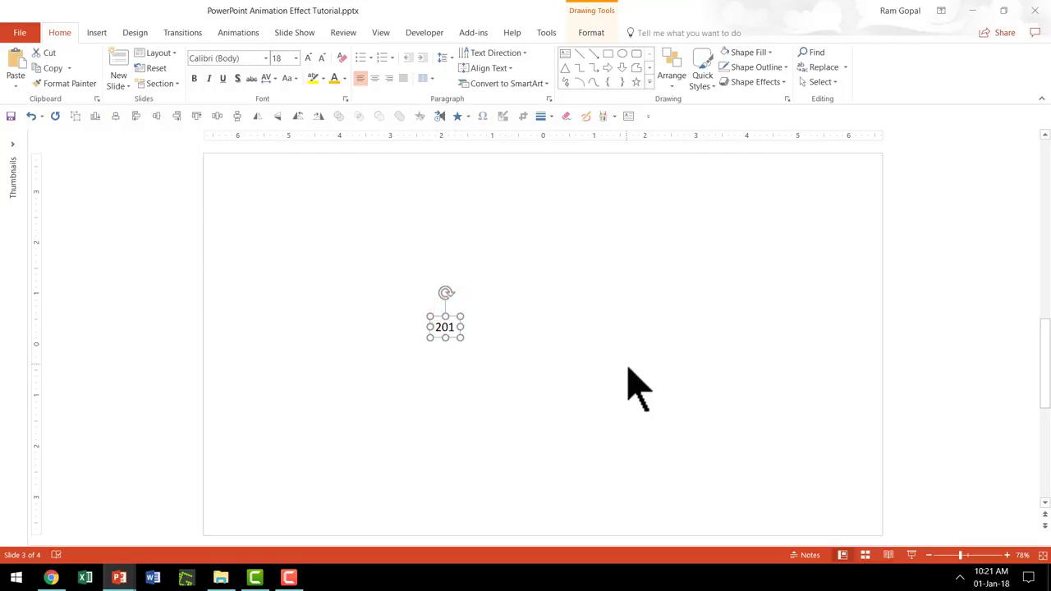
{"action": "scroll", "coordinate": [639, 387], "scroll_direction": "up", "scroll_amount": 2}
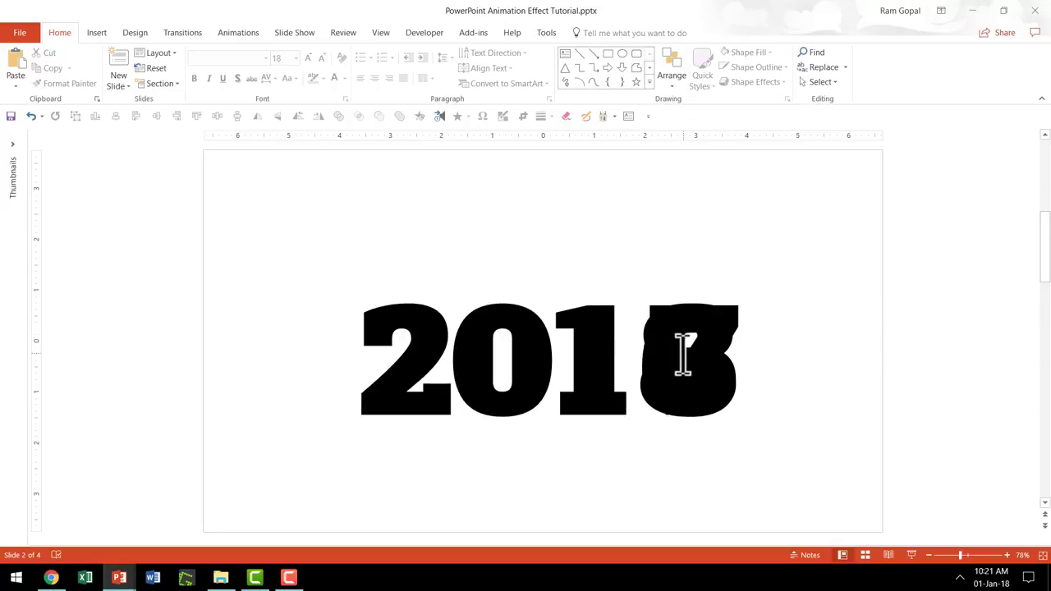
{"action": "scroll", "coordinate": [500, 328], "scroll_direction": "down", "scroll_amount": 2}
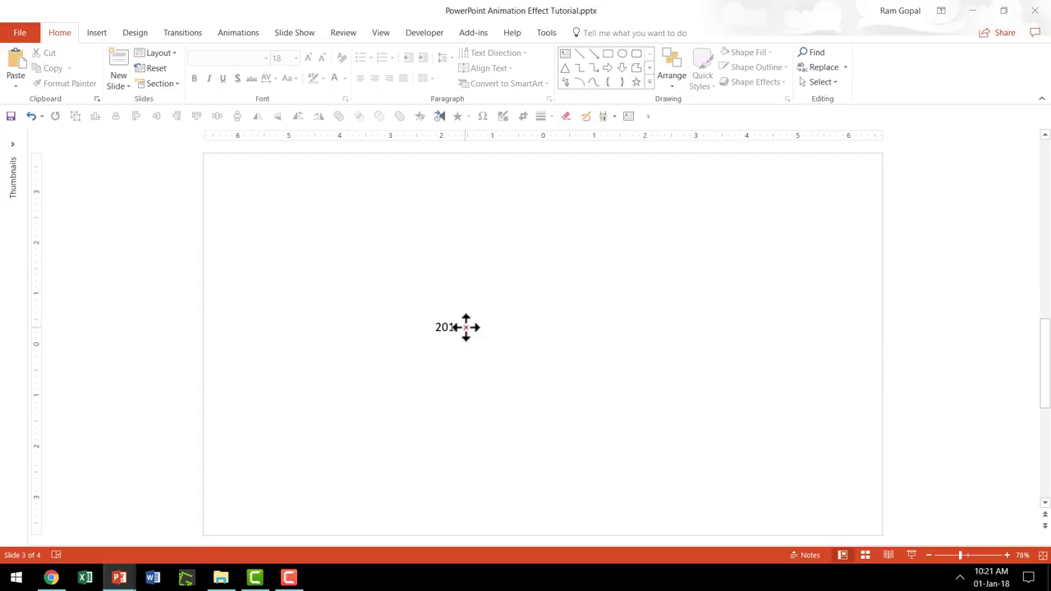
{"action": "left_click", "coordinate": [466, 327]}
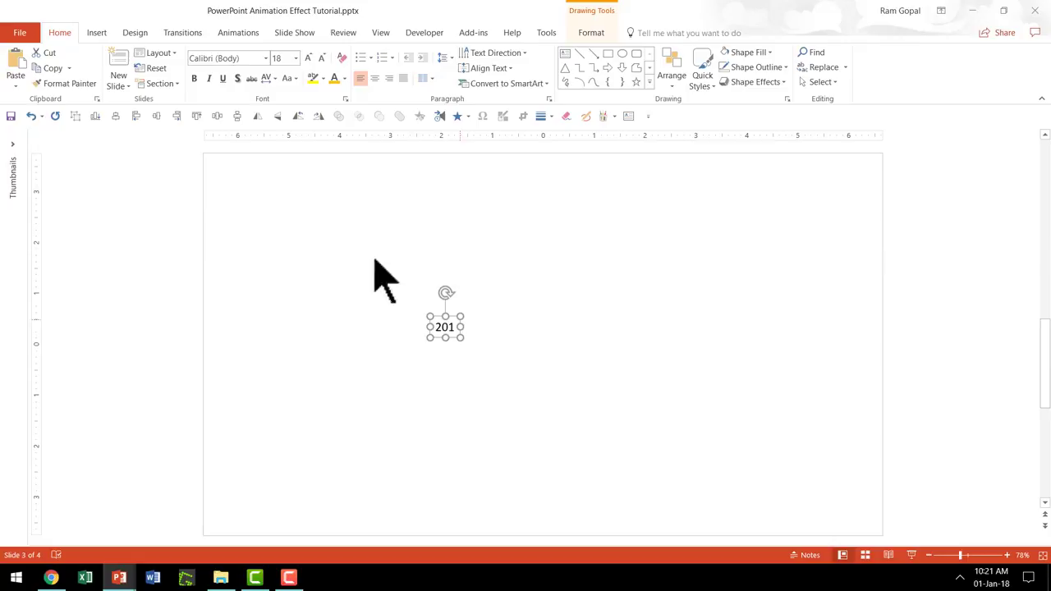
Step: Set the 201 text to Alfa Slab One, enlarge it to 239 pt, and move it up
{"action": "left_click", "coordinate": [265, 57]}
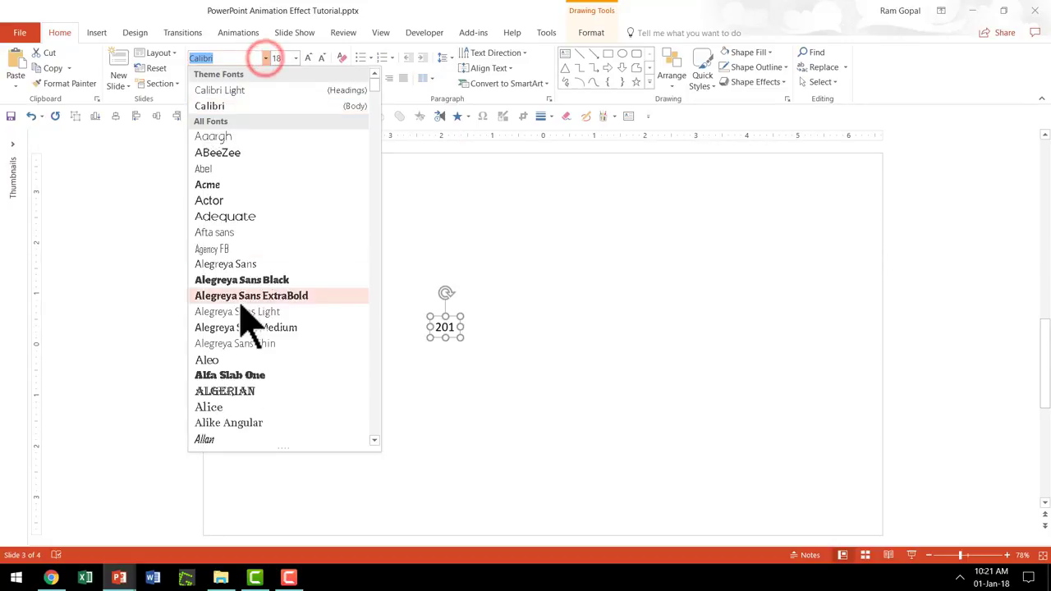
{"action": "left_click", "coordinate": [239, 374]}
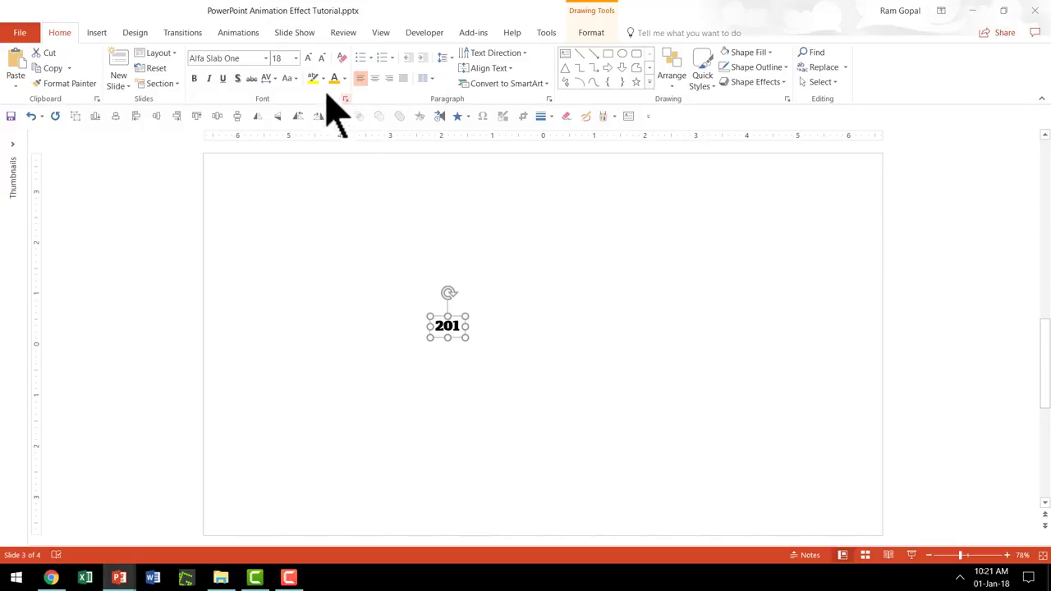
{"action": "left_click", "coordinate": [310, 57]}
{"action": "left_click", "coordinate": [310, 57]}
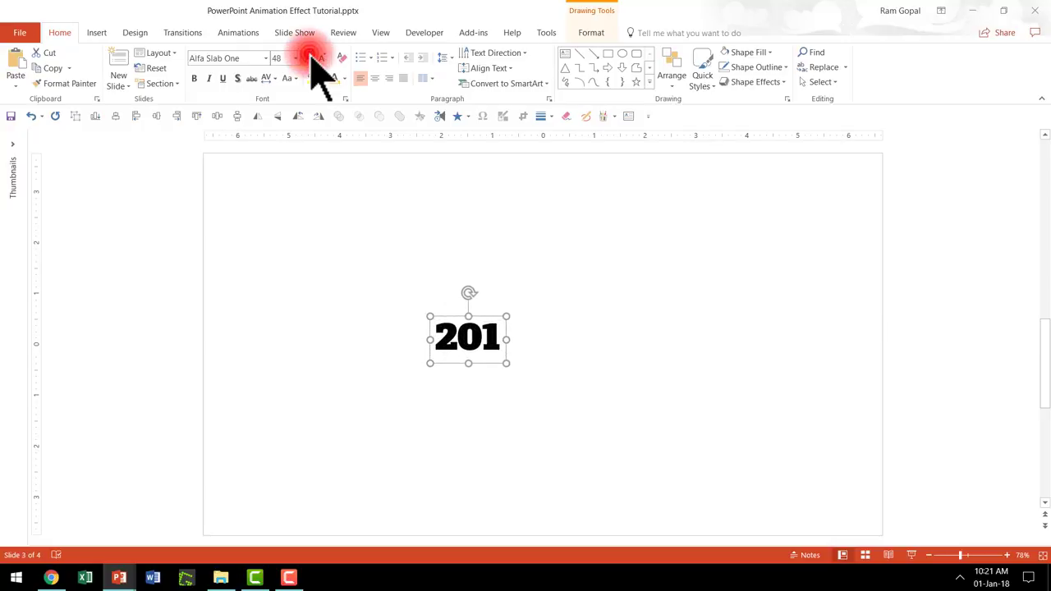
{"action": "left_click", "coordinate": [309, 57]}
{"action": "left_click", "coordinate": [310, 56]}
{"action": "left_click", "coordinate": [309, 57]}
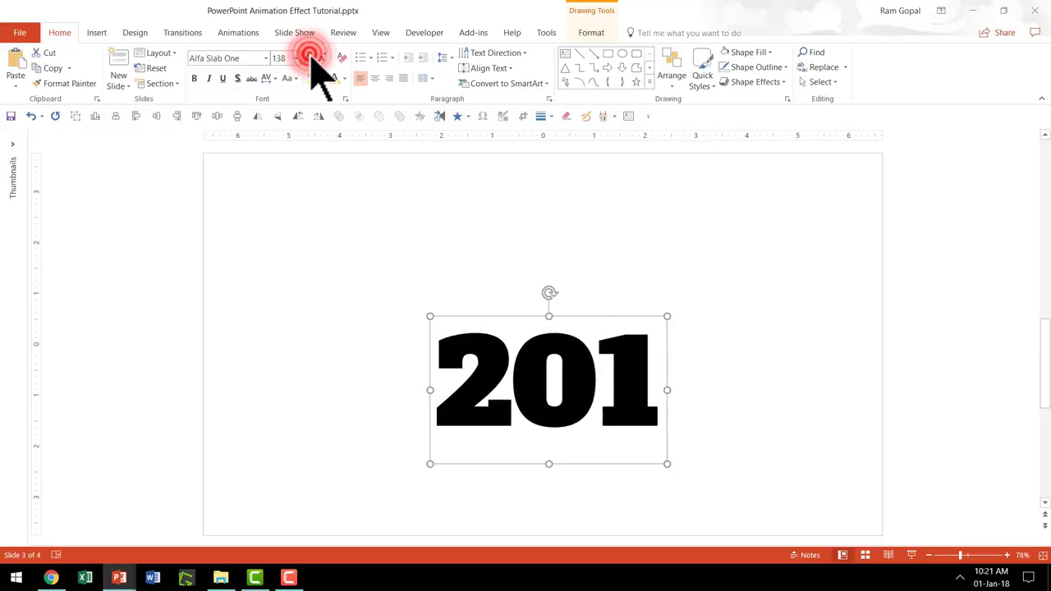
{"action": "left_click", "coordinate": [310, 57]}
{"action": "left_click_drag", "start_coordinate": [710, 313], "coordinate": [632, 256]}
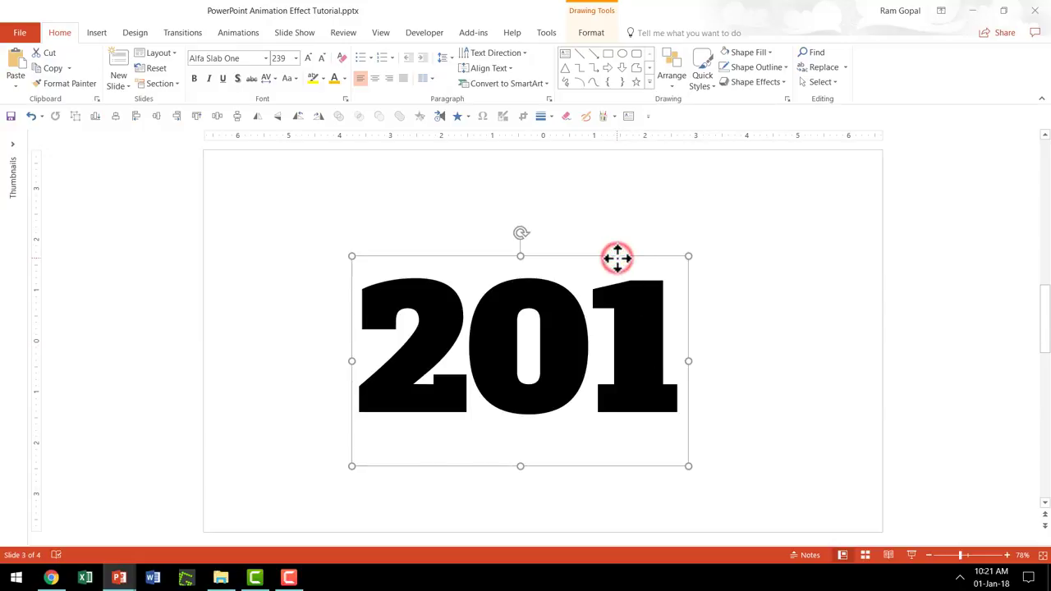
Step: Duplicate the 201 box and change the copy to a 6 placed right after 201
{"action": "key", "text": "ctrl+d"}
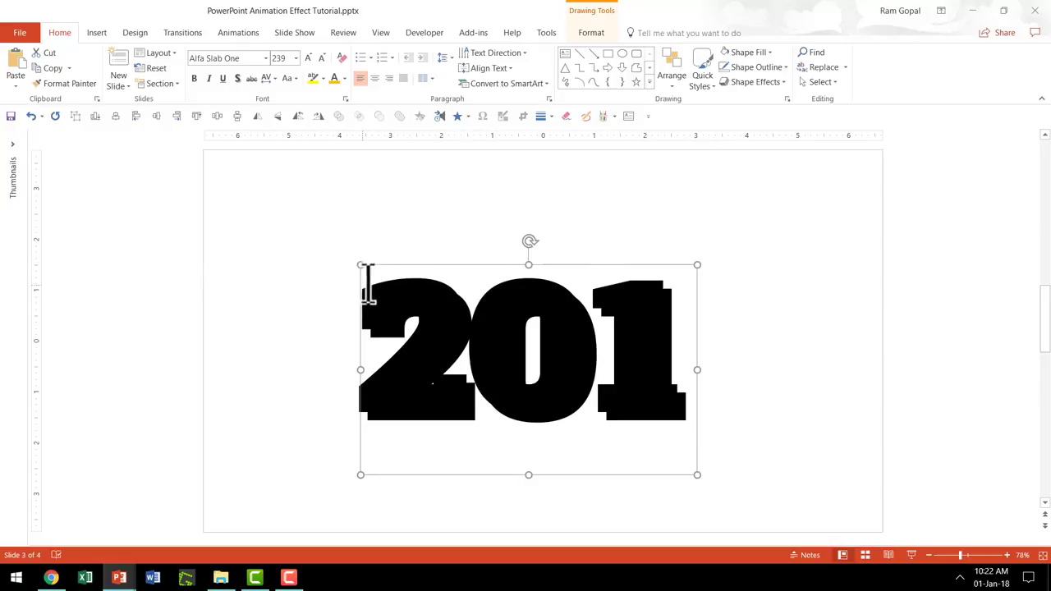
{"action": "left_click_drag", "start_coordinate": [420, 267], "coordinate": [703, 265]}
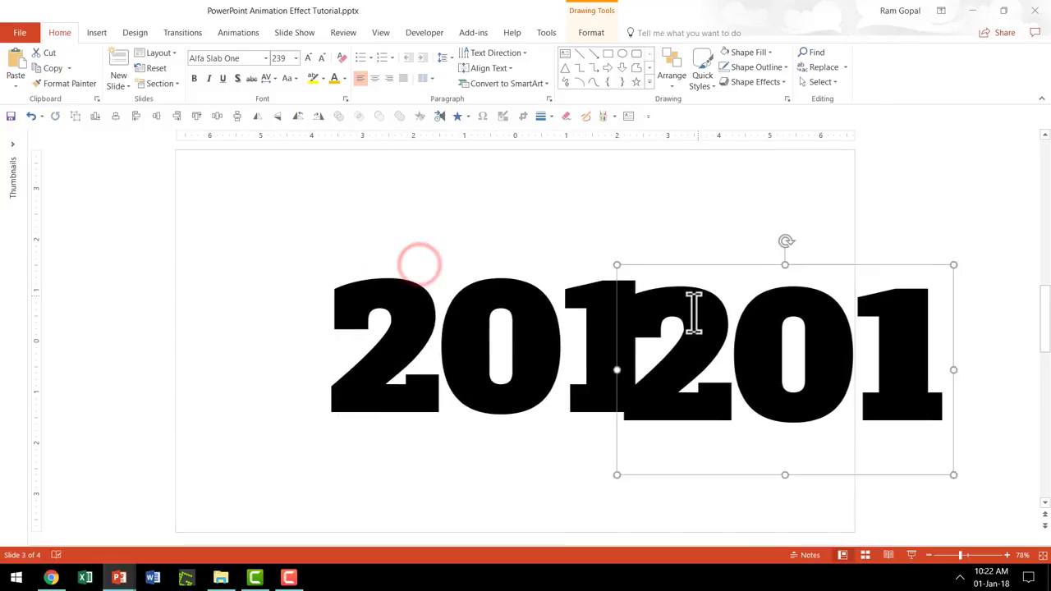
{"action": "left_click_drag", "start_coordinate": [634, 314], "coordinate": [853, 329]}
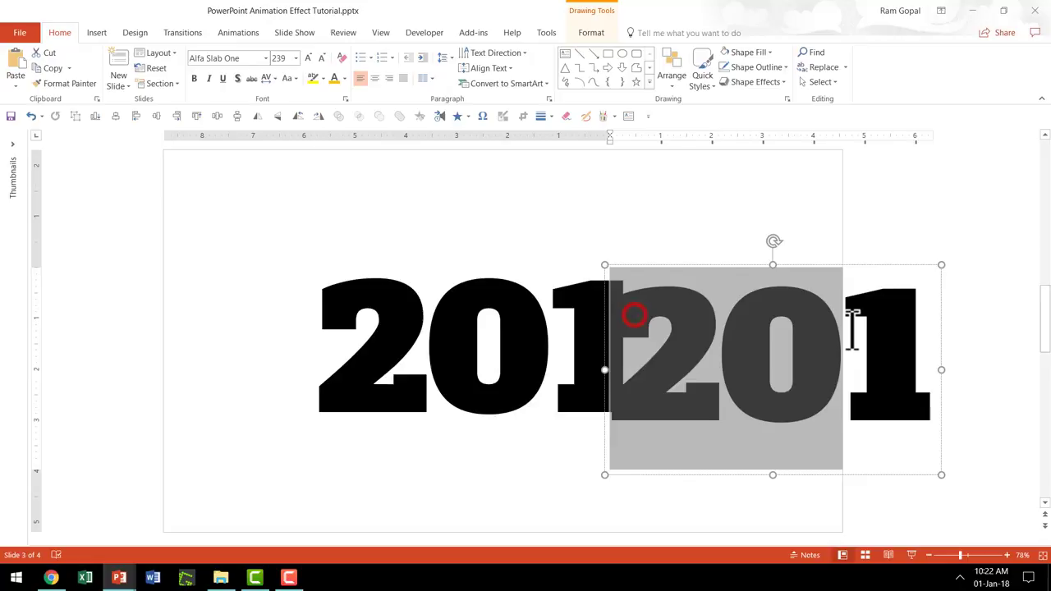
{"action": "key", "text": "Delete"}
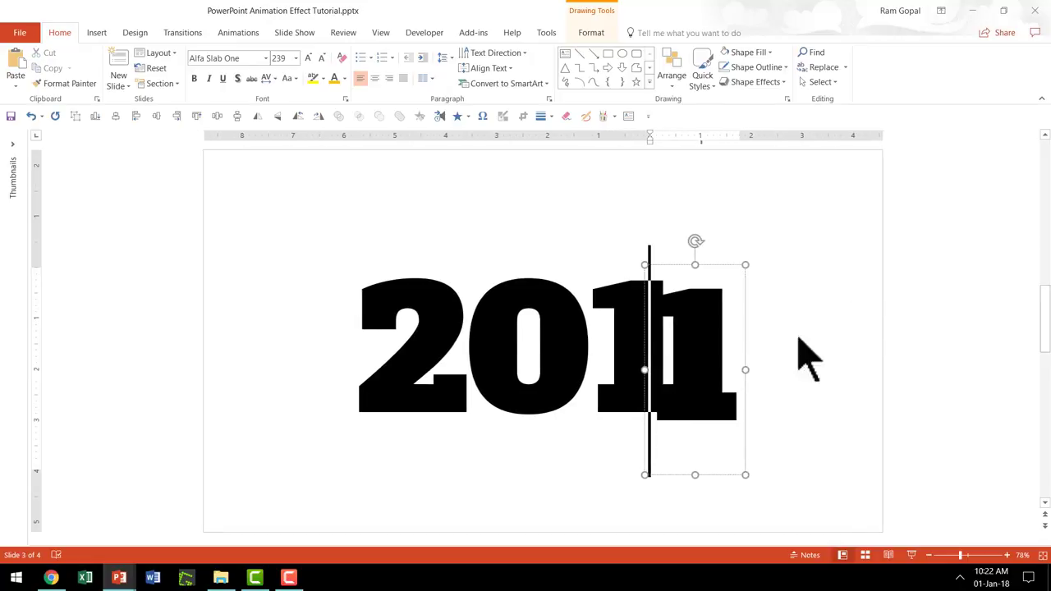
{"action": "left_click_drag", "start_coordinate": [671, 310], "coordinate": [720, 312]}
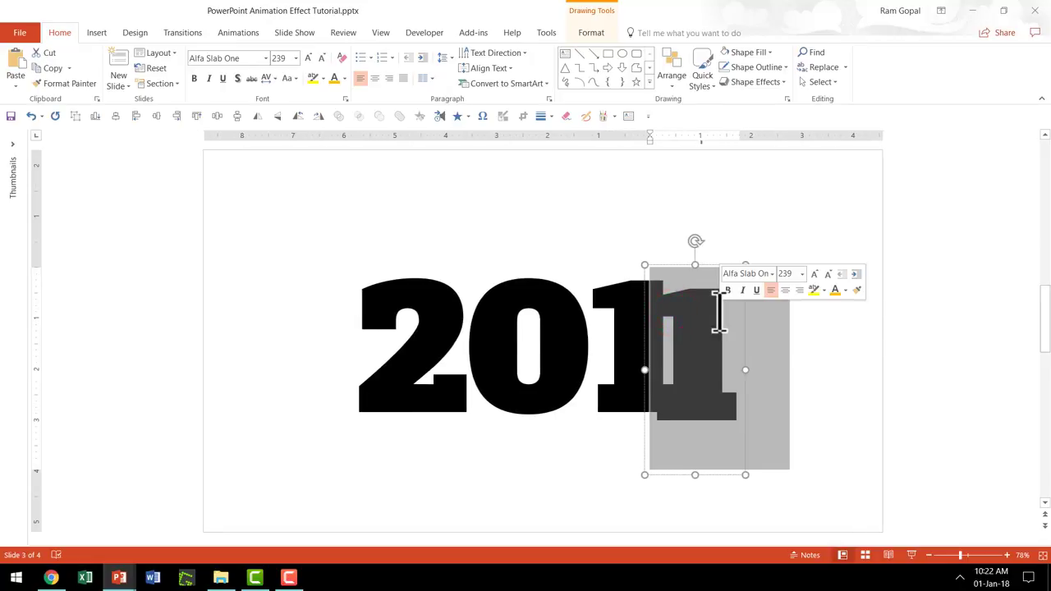
{"action": "type", "text": "6"}
{"action": "left_click_drag", "start_coordinate": [772, 281], "coordinate": [815, 279]}
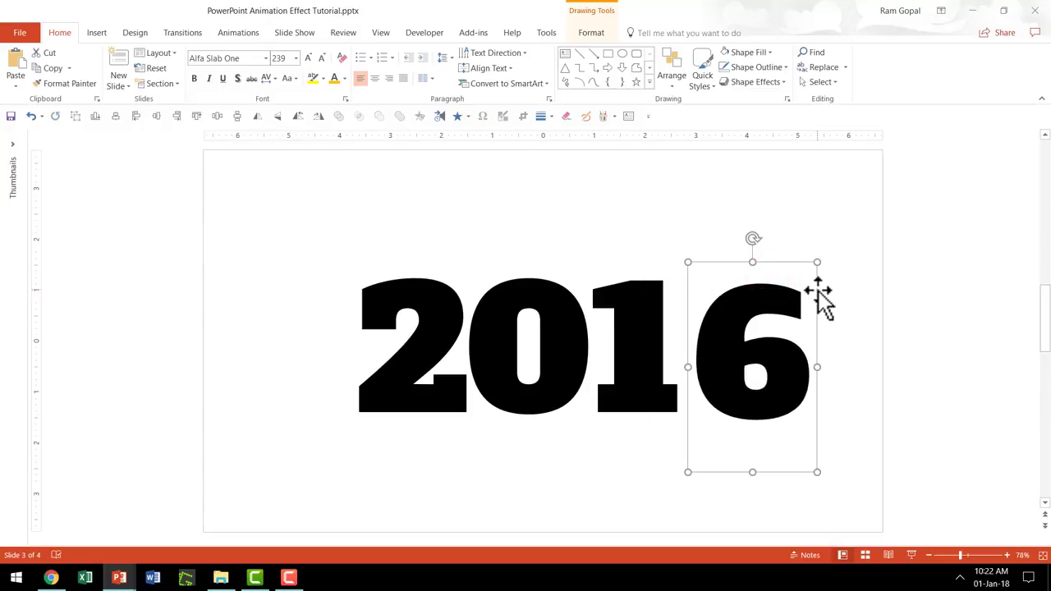
Step: Copy the 6 box, retype it as 7, and place it after 2016
{"action": "left_click_drag", "start_coordinate": [818, 296], "coordinate": [945, 284]}
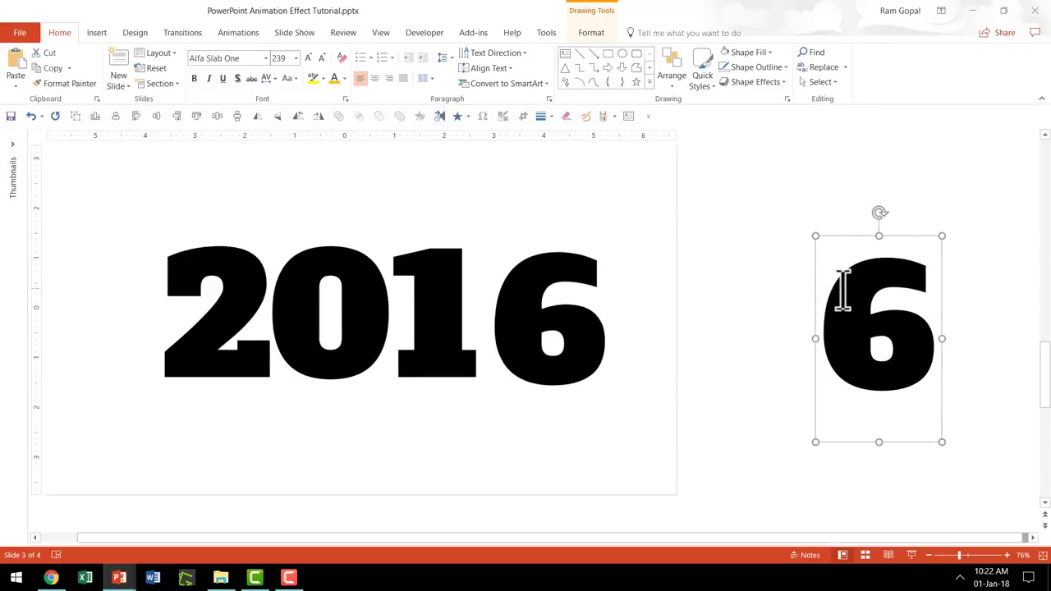
{"action": "double_click", "coordinate": [843, 289]}
{"action": "type", "text": "7"}
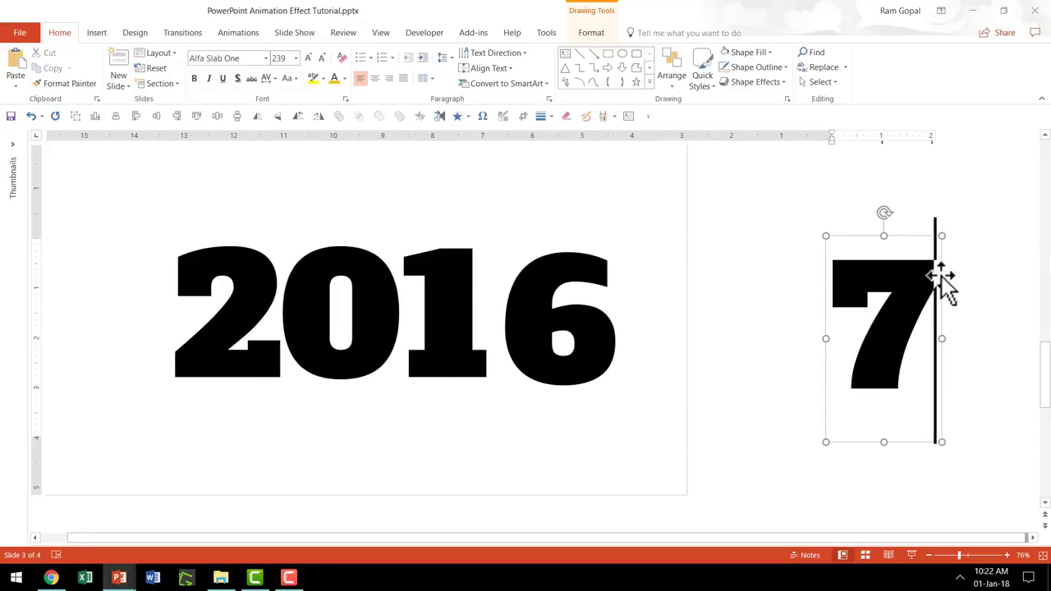
{"action": "left_click_drag", "start_coordinate": [945, 284], "coordinate": [732, 282]}
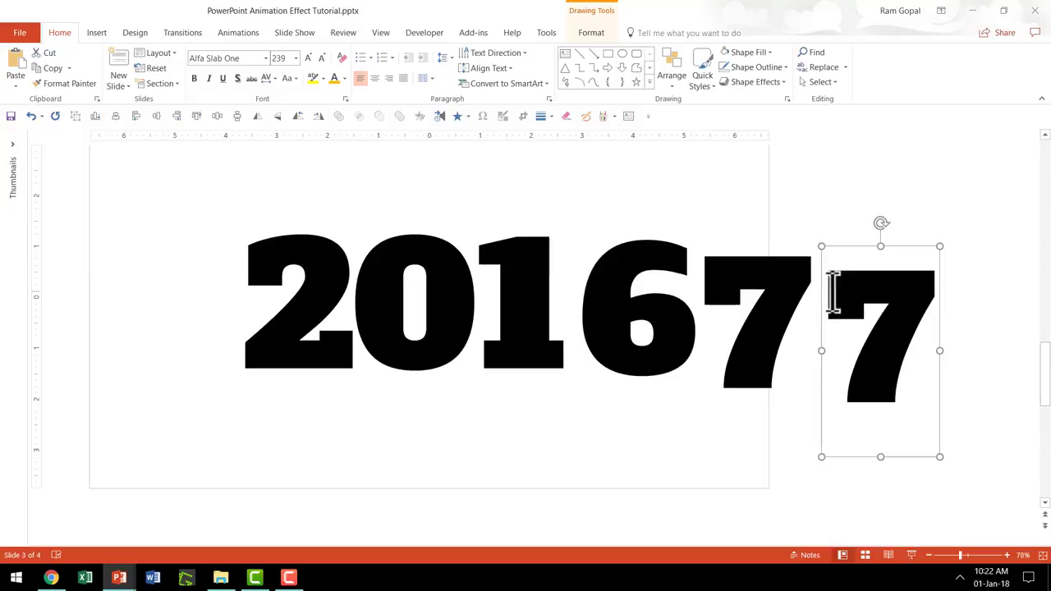
Step: Turn another digit copy into an 8, then reselect the 6 box
{"action": "left_click_drag", "start_coordinate": [833, 289], "coordinate": [944, 316]}
{"action": "type", "text": "8"}
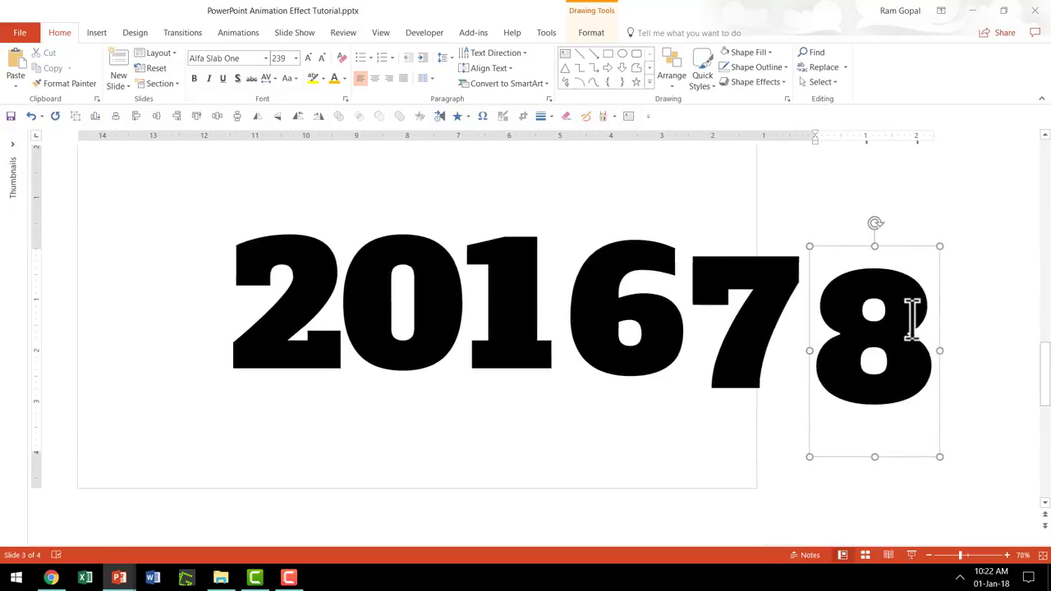
{"action": "left_click", "coordinate": [662, 244]}
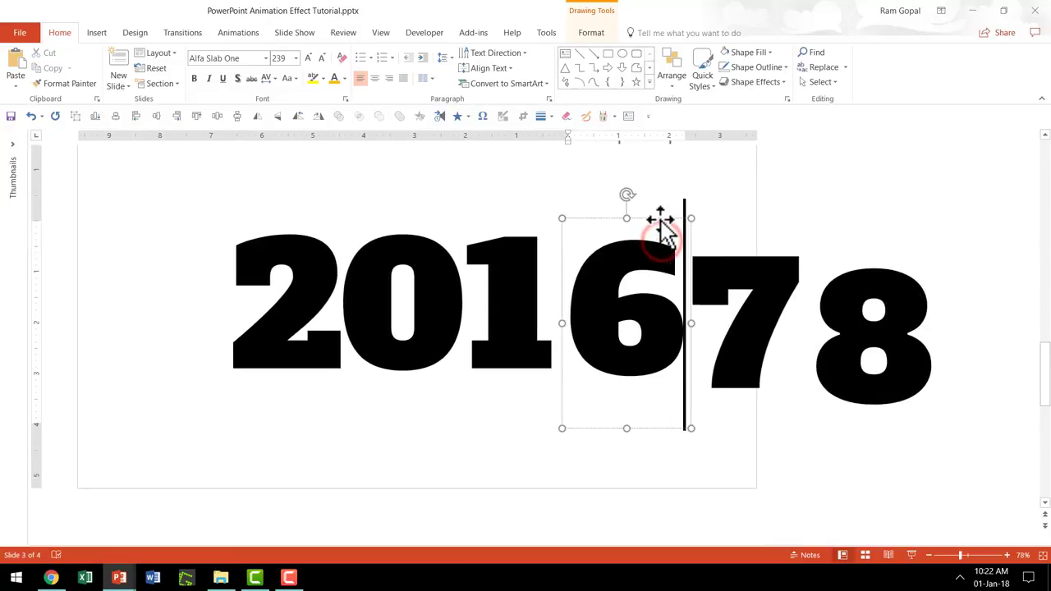
{"action": "left_click", "coordinate": [659, 220]}
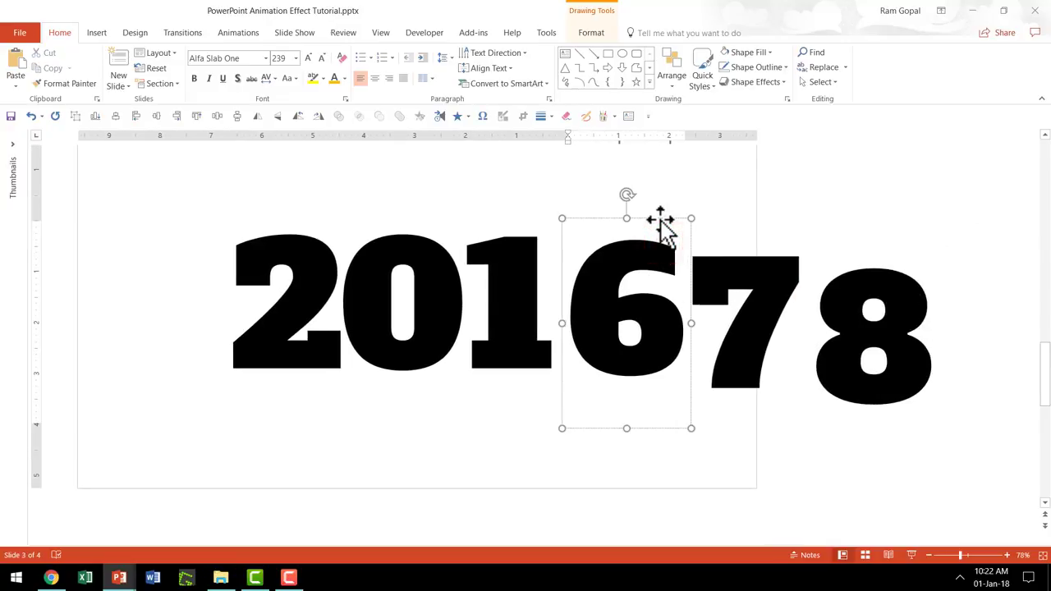
{"action": "left_click", "coordinate": [765, 303]}
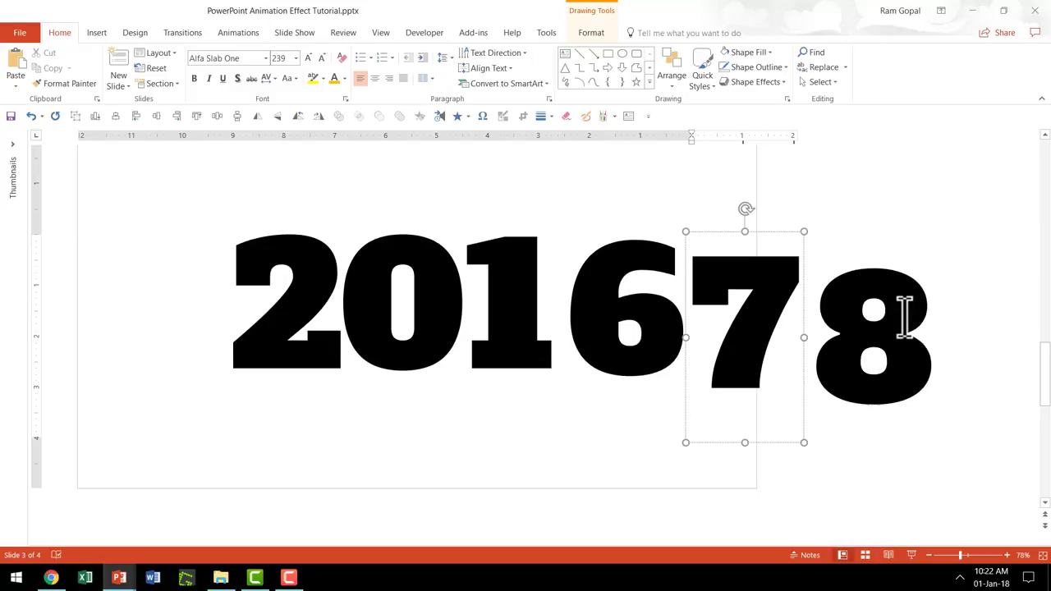
{"action": "left_click", "coordinate": [658, 258]}
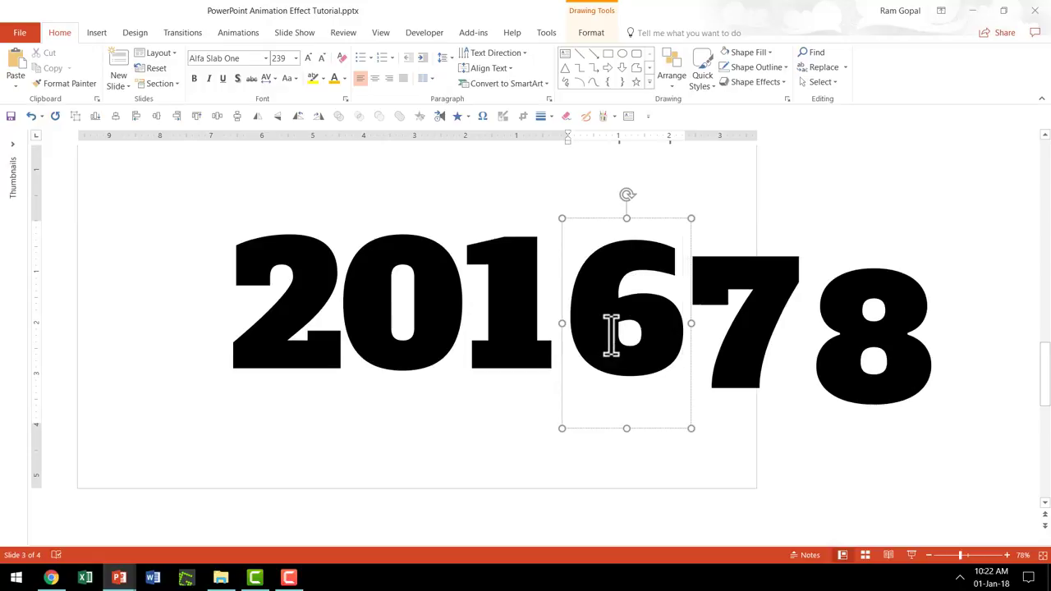
Step: Give the 6 box a Fly Out exit animation with direction To Top
{"action": "left_click", "coordinate": [645, 219]}
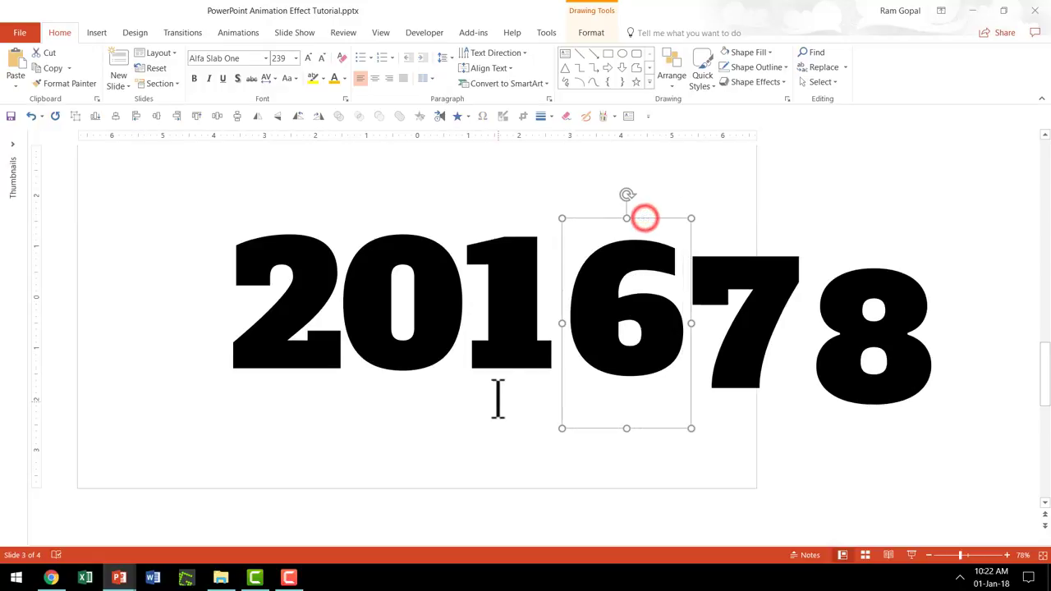
{"action": "left_click", "coordinate": [229, 34]}
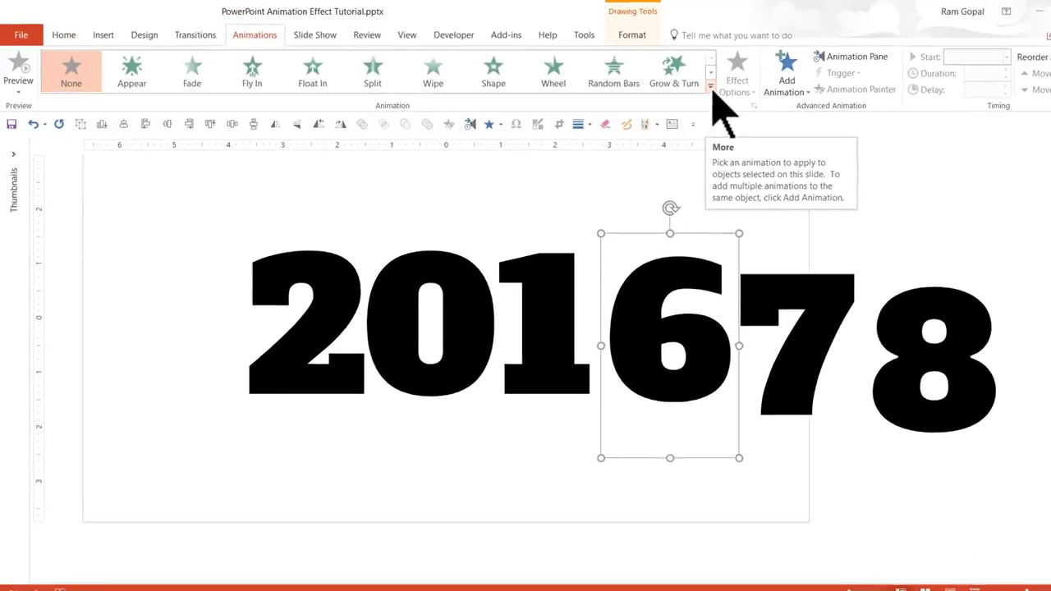
{"action": "left_click", "coordinate": [664, 82]}
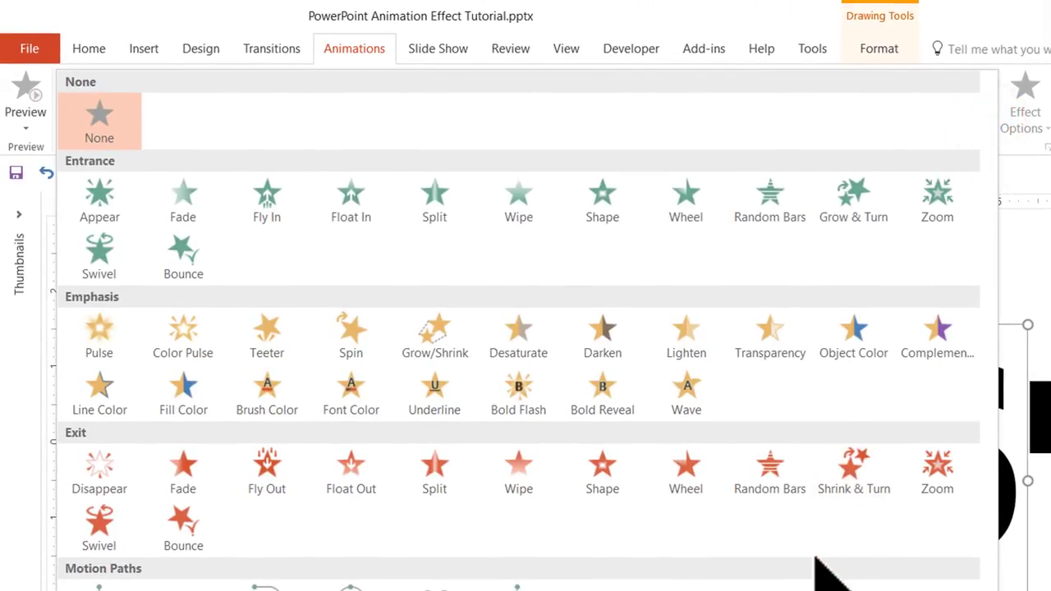
{"action": "left_click", "coordinate": [274, 480]}
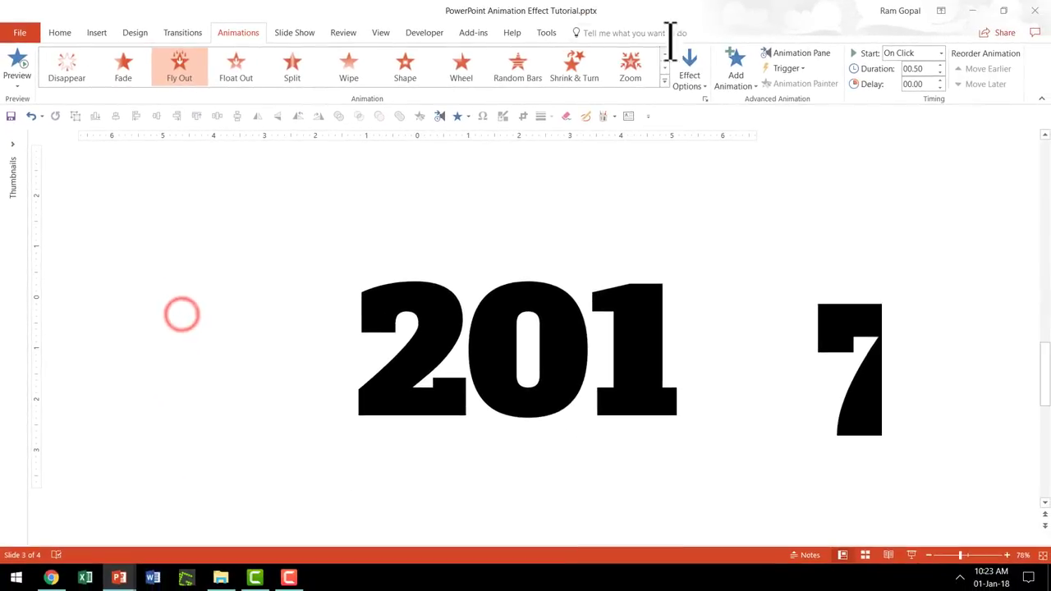
{"action": "left_click", "coordinate": [689, 69]}
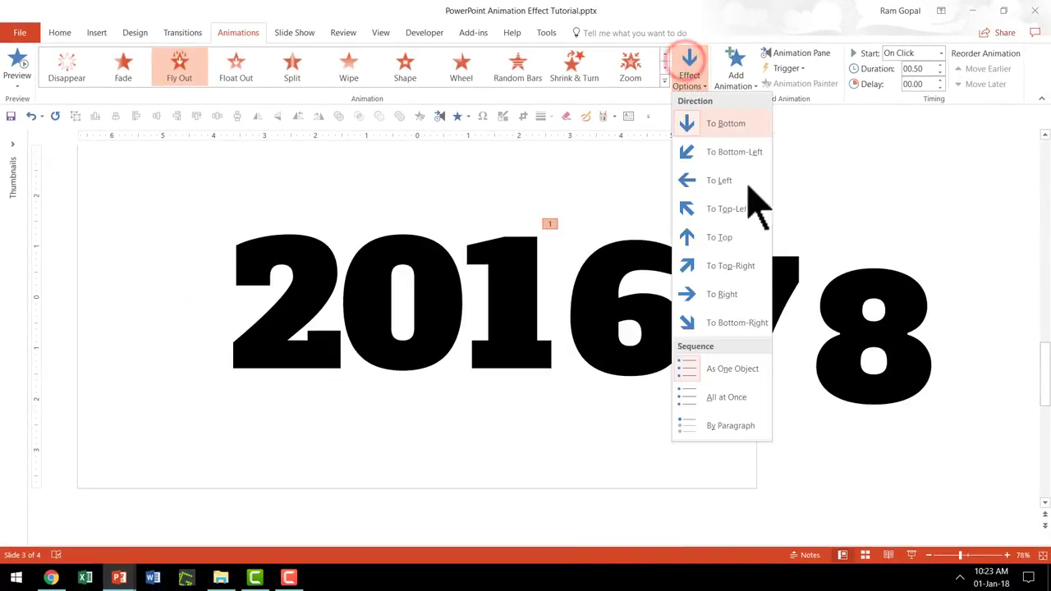
{"action": "left_click", "coordinate": [724, 244]}
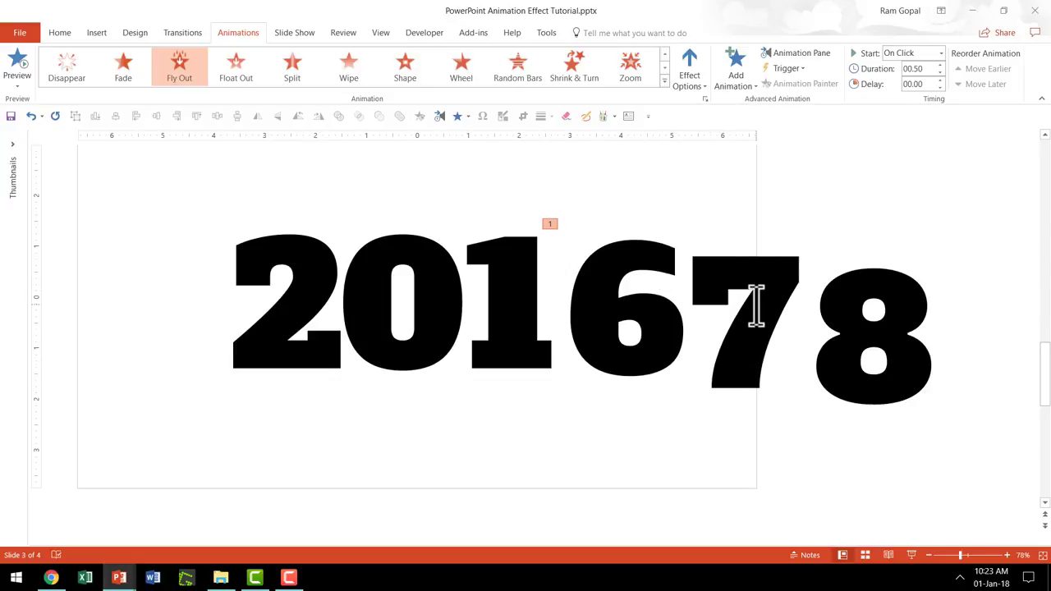
Step: Give the 7 box a Fly In entrance and drag it on top of the 6
{"action": "left_click", "coordinate": [763, 303]}
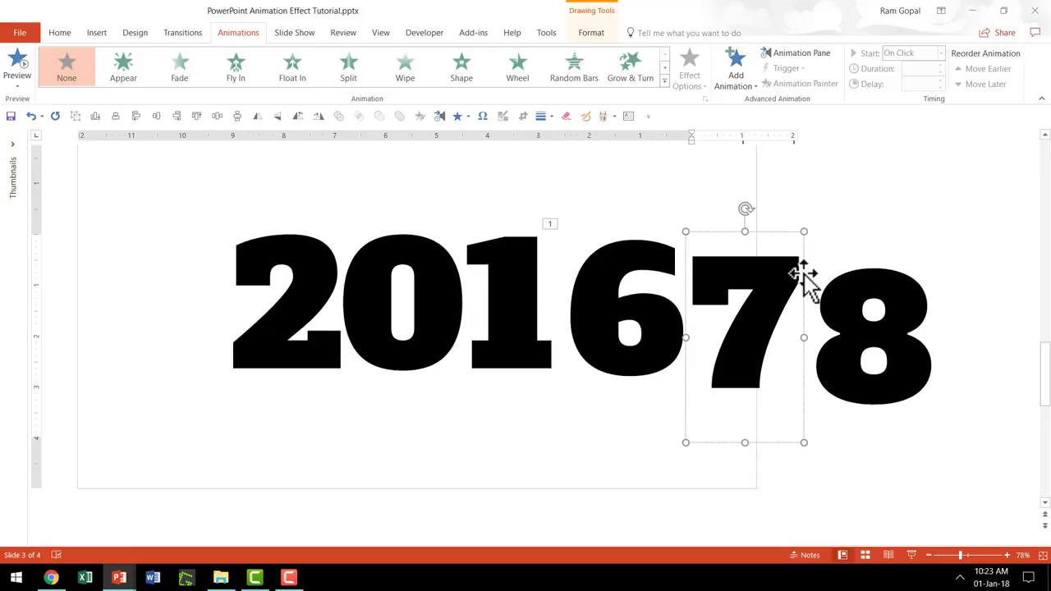
{"action": "left_click", "coordinate": [805, 277]}
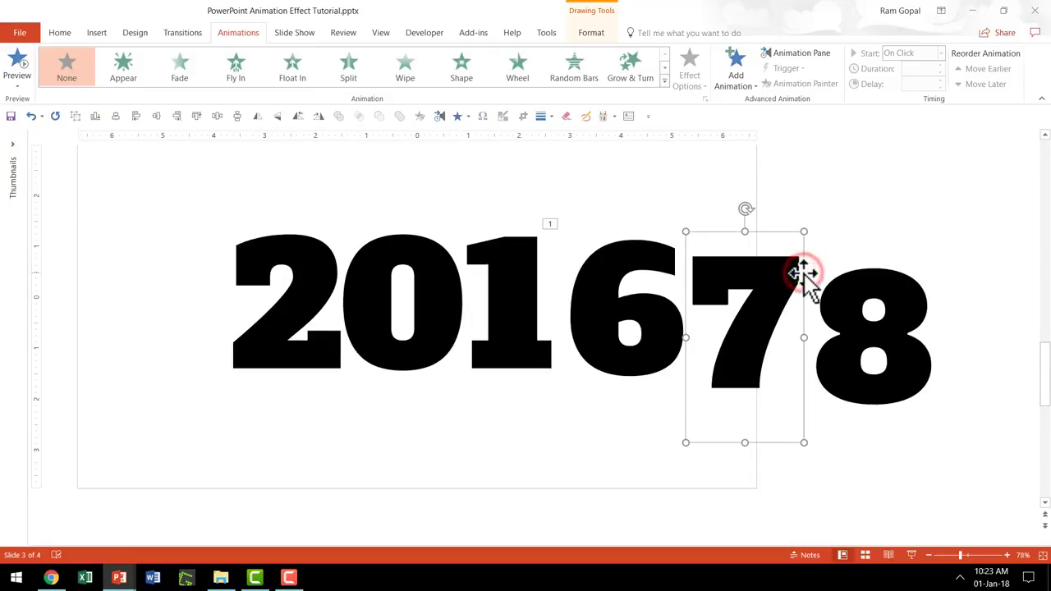
{"action": "left_click", "coordinate": [664, 80]}
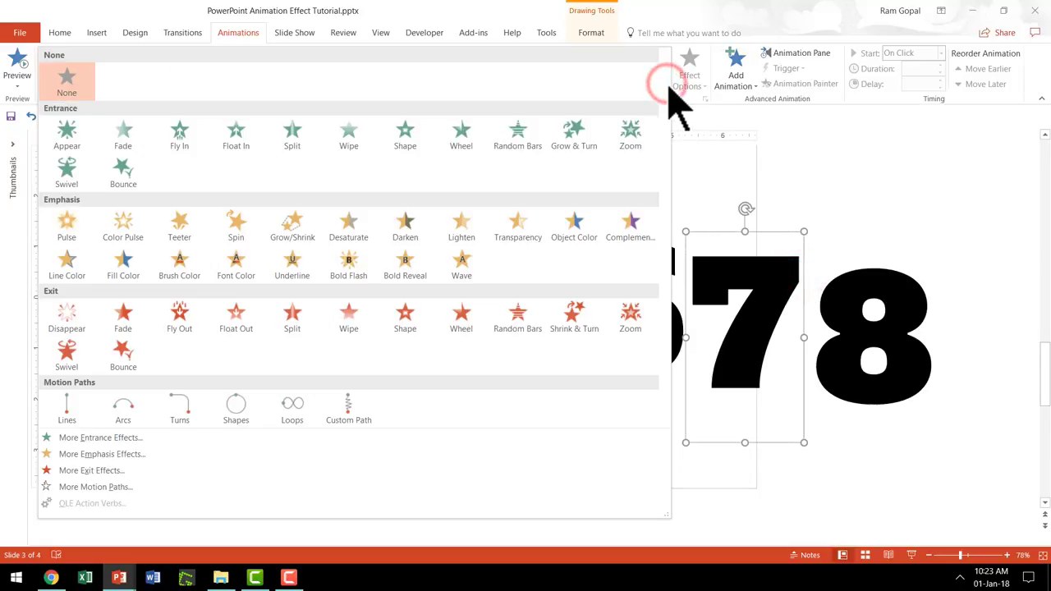
{"action": "left_click", "coordinate": [182, 142]}
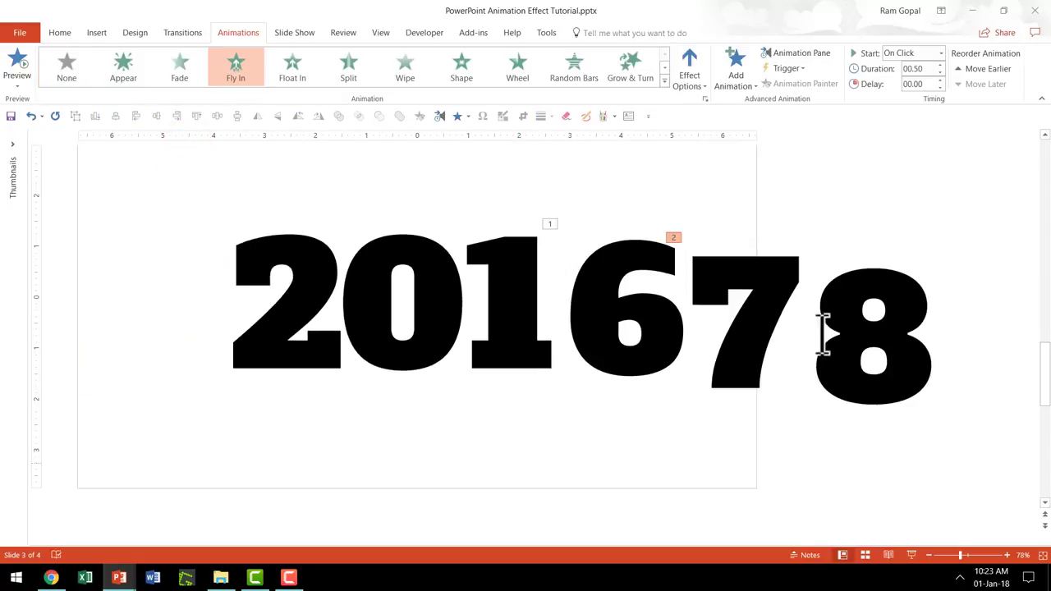
{"action": "left_click_drag", "start_coordinate": [801, 280], "coordinate": [686, 261]}
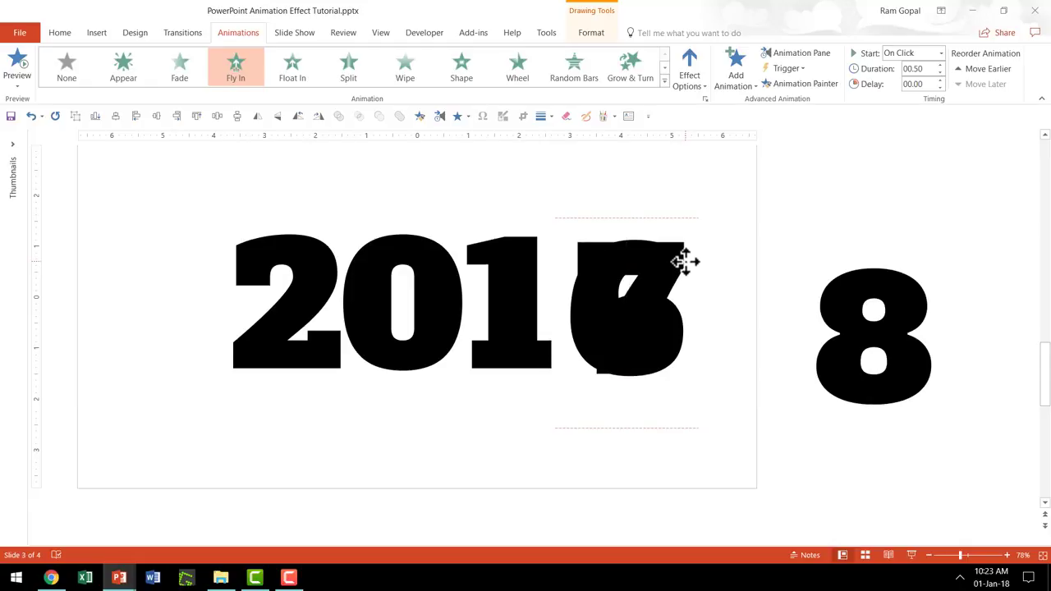
Step: Select the 6 and 7 boxes and apply Align Middle and Align Center so they overlap
{"action": "left_click", "coordinate": [777, 433]}
{"action": "left_click_drag", "start_coordinate": [779, 469], "coordinate": [506, 165]}
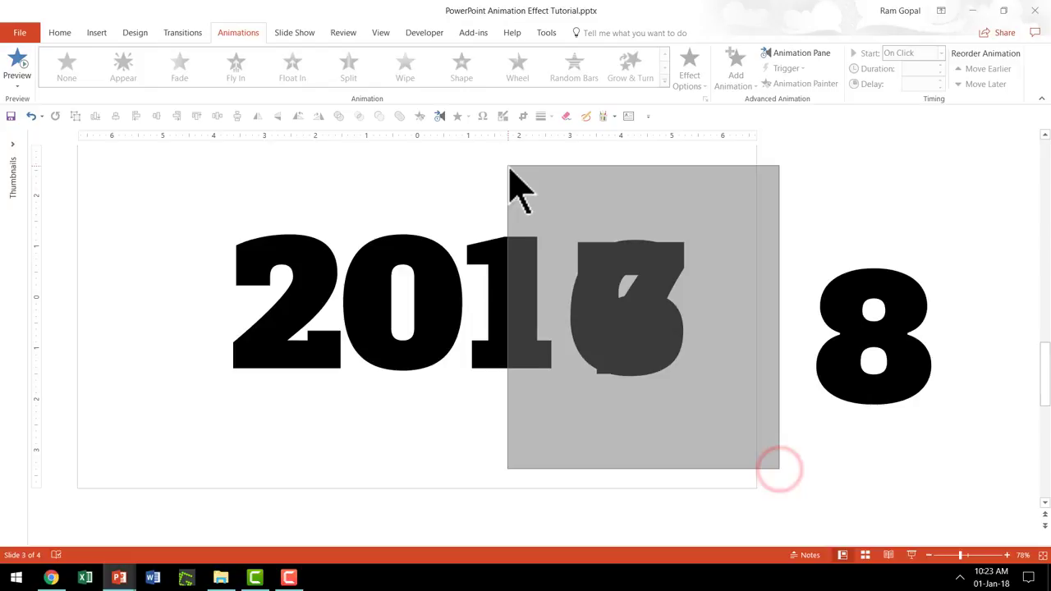
{"action": "left_click", "coordinate": [61, 32]}
{"action": "left_click", "coordinate": [670, 64]}
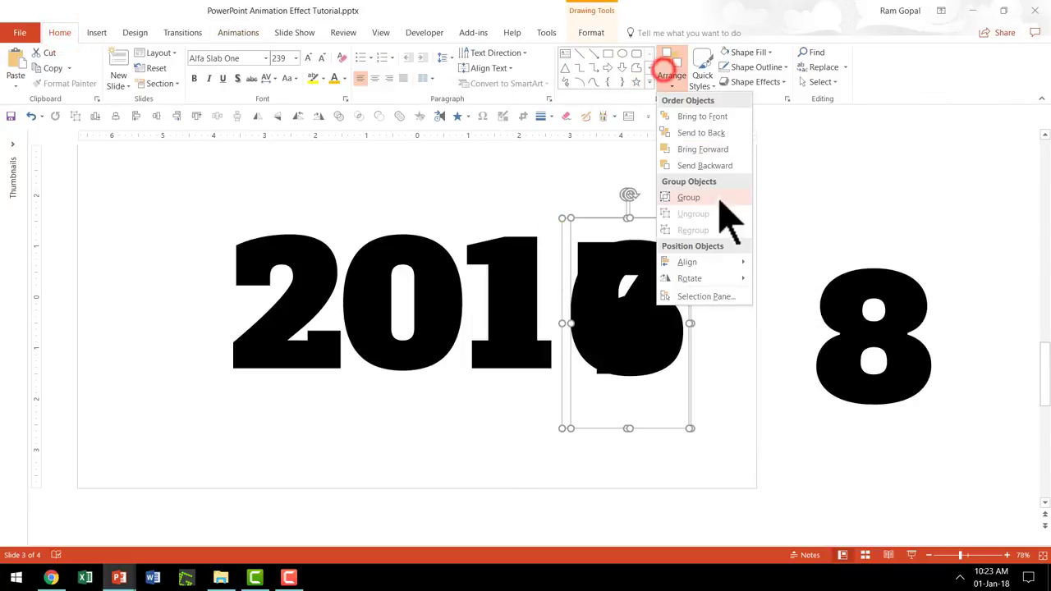
{"action": "left_click", "coordinate": [686, 263]}
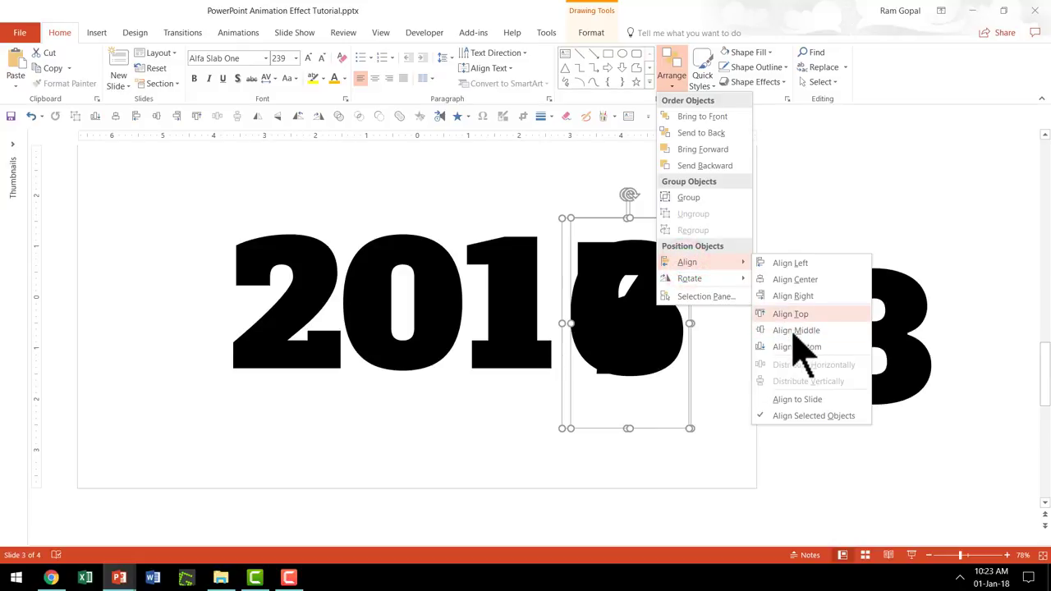
{"action": "left_click", "coordinate": [790, 330]}
{"action": "left_click", "coordinate": [672, 62]}
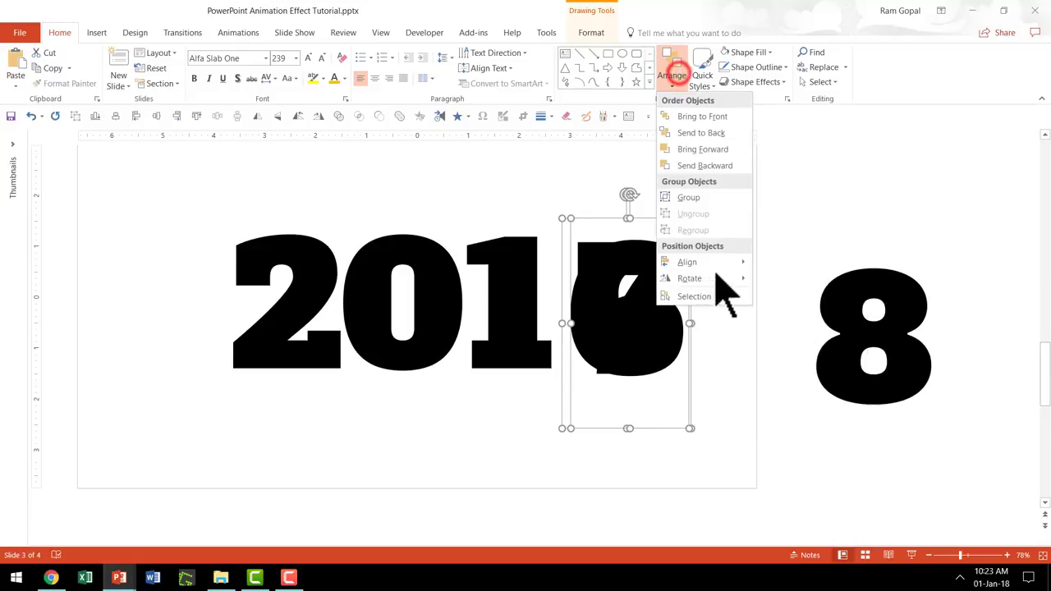
{"action": "left_click", "coordinate": [708, 261]}
{"action": "left_click", "coordinate": [785, 281]}
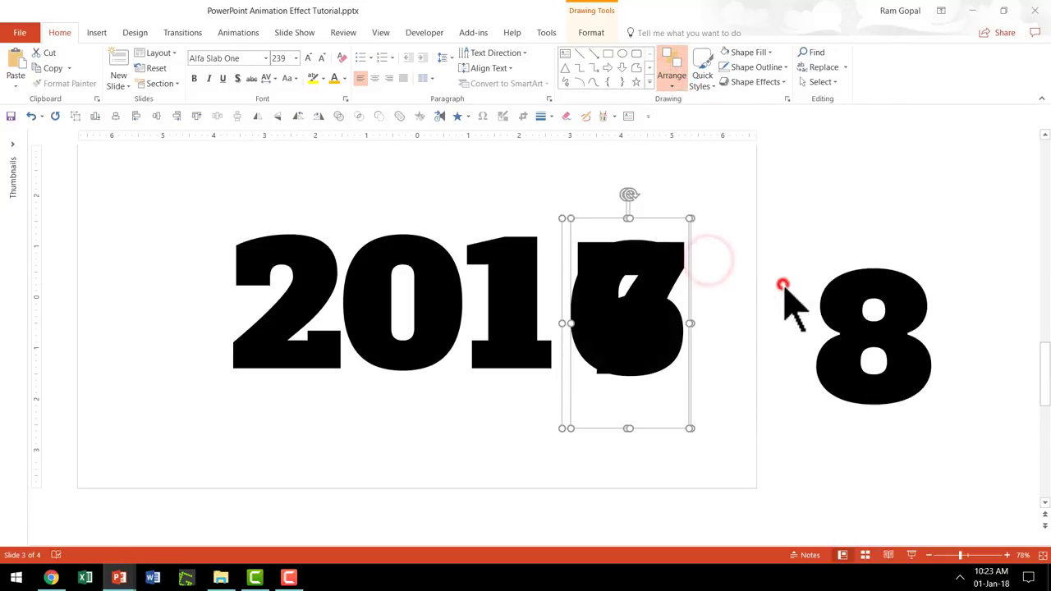
{"action": "left_click", "coordinate": [746, 443]}
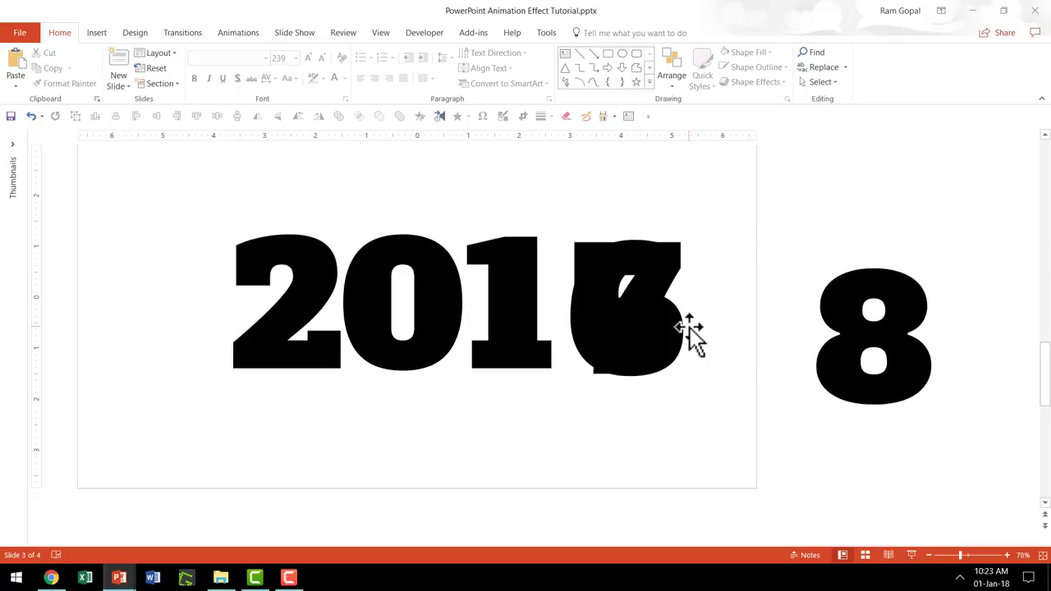
Step: Show the Animation Pane and move the 8 box below the 201
{"action": "left_click", "coordinate": [253, 34]}
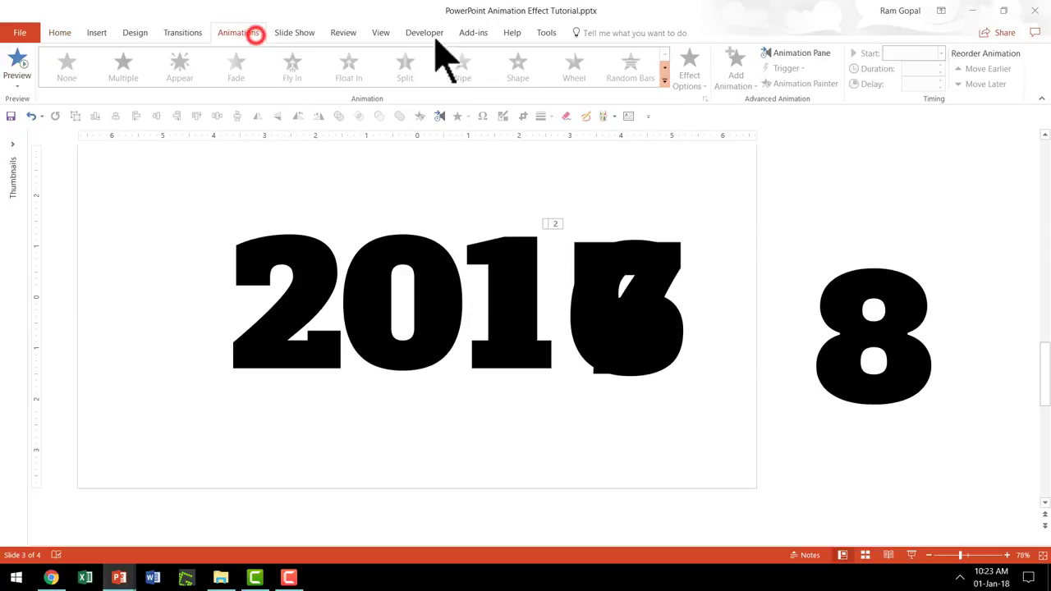
{"action": "left_click", "coordinate": [802, 52]}
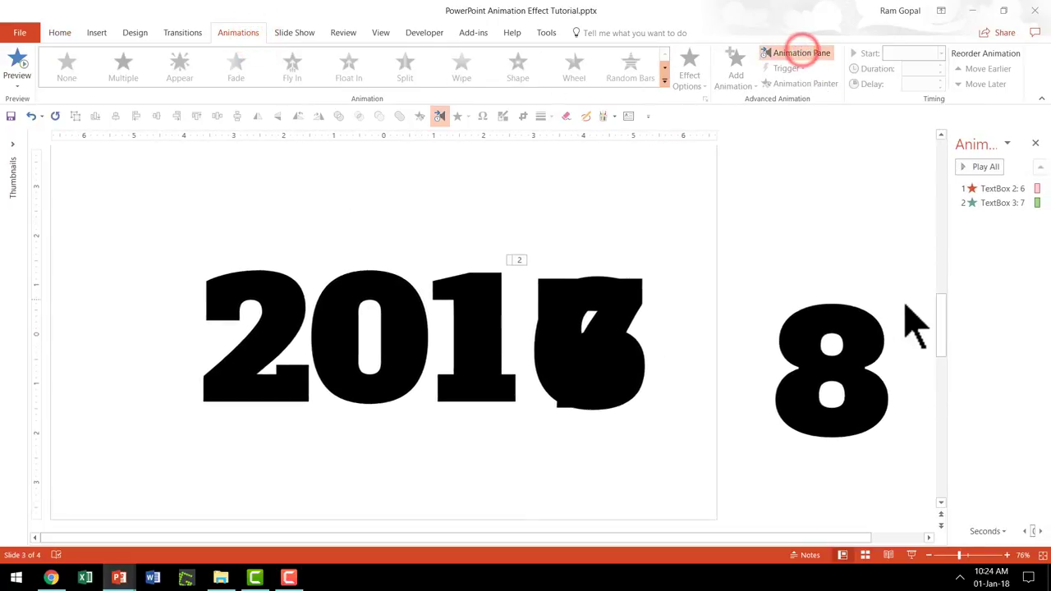
{"action": "left_click", "coordinate": [833, 292]}
{"action": "left_click_drag", "start_coordinate": [840, 276], "coordinate": [378, 386]}
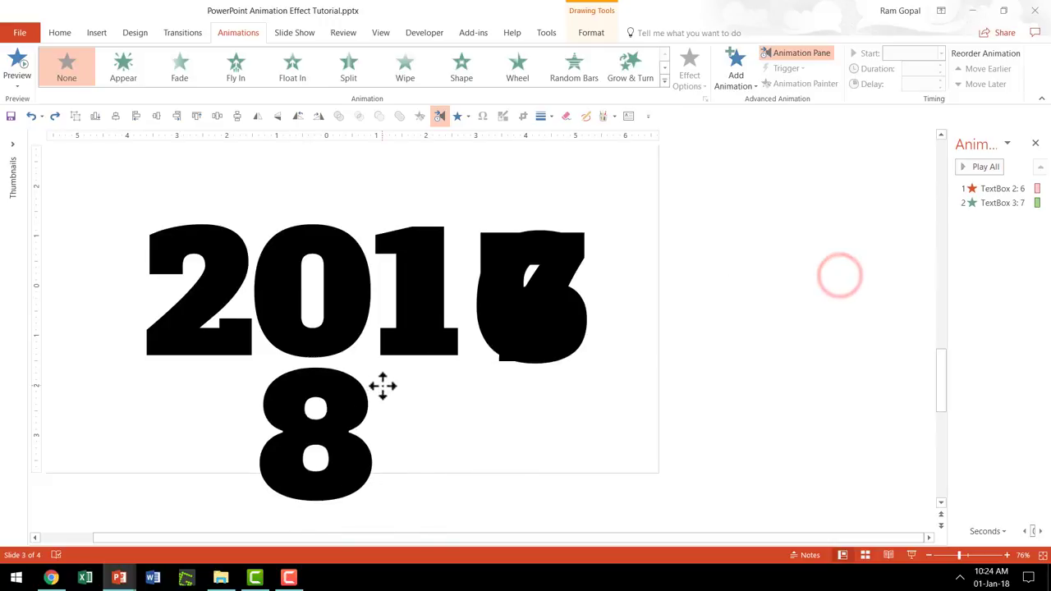
{"action": "scroll", "coordinate": [854, 385], "scroll_direction": "up", "scroll_amount": 1}
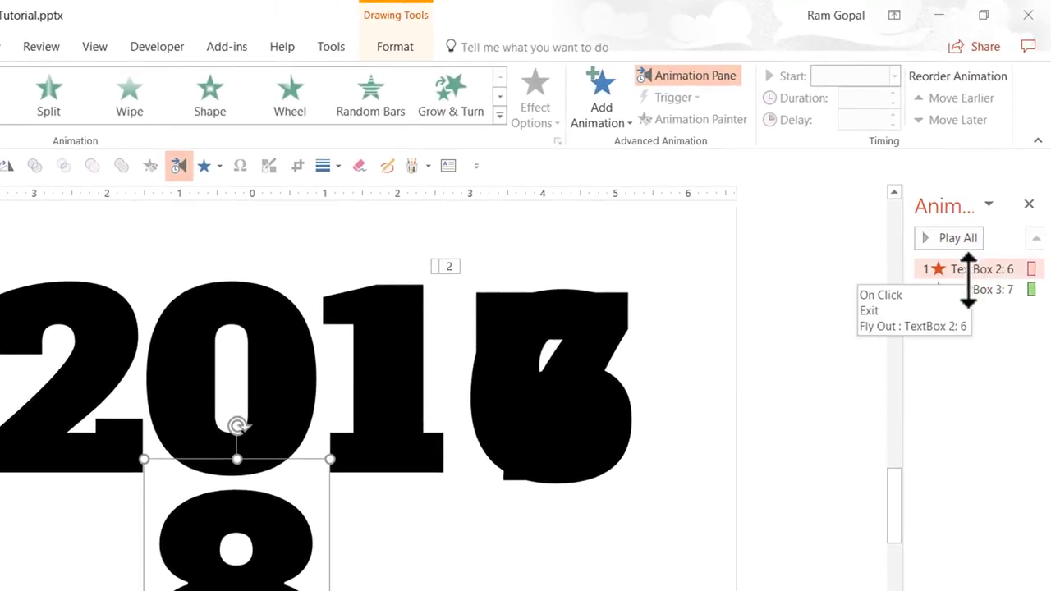
Step: Set the 7's Fly In to start With Previous, lasting 0.25 seconds
{"action": "left_click", "coordinate": [974, 268]}
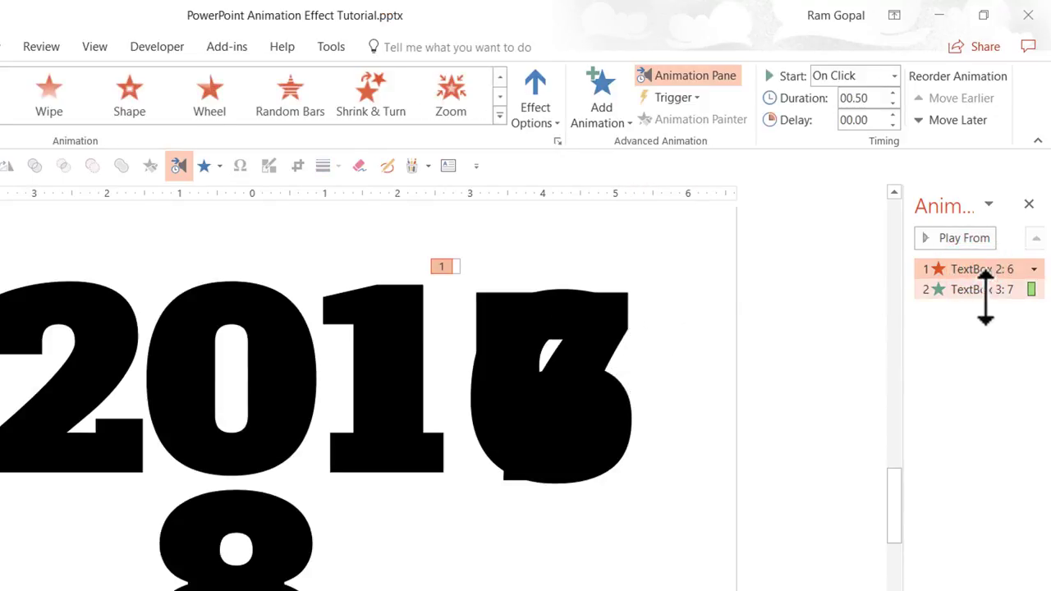
{"action": "left_click", "coordinate": [981, 291]}
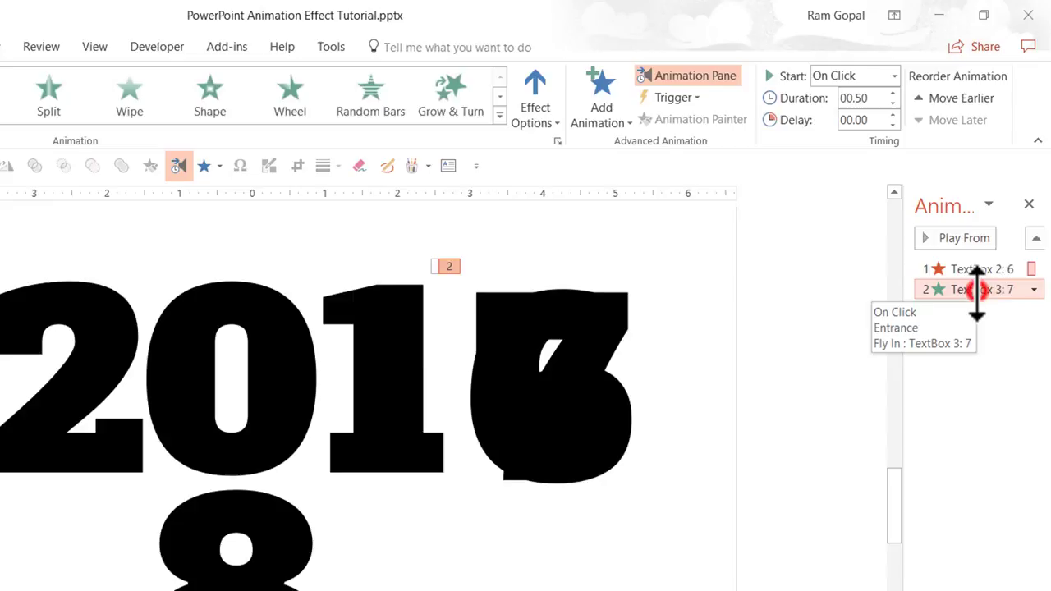
{"action": "left_click", "coordinate": [834, 75]}
{"action": "left_click", "coordinate": [859, 118]}
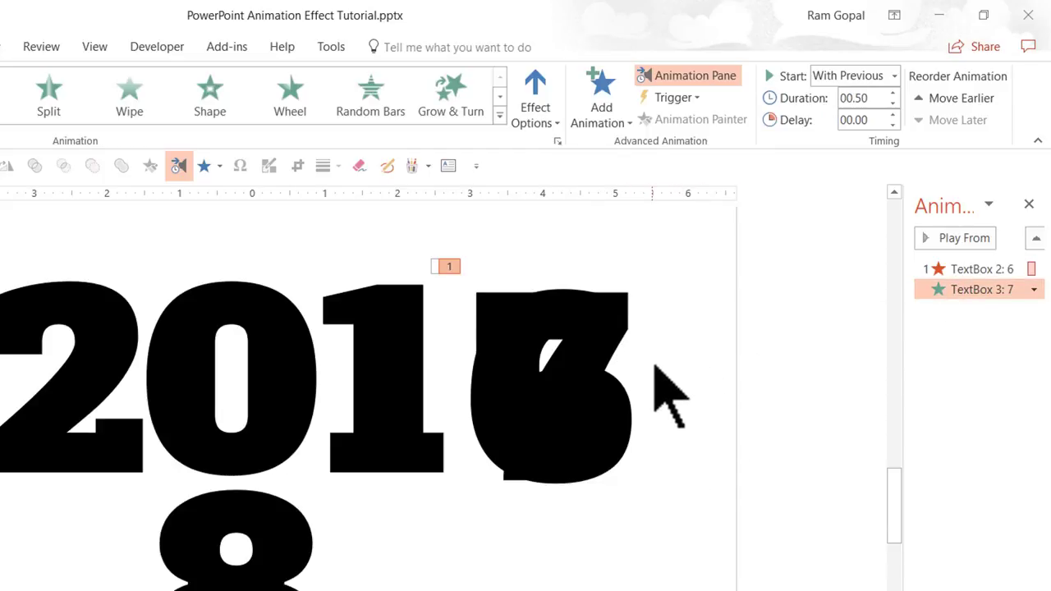
{"action": "left_click", "coordinate": [953, 271], "text": "shift"}
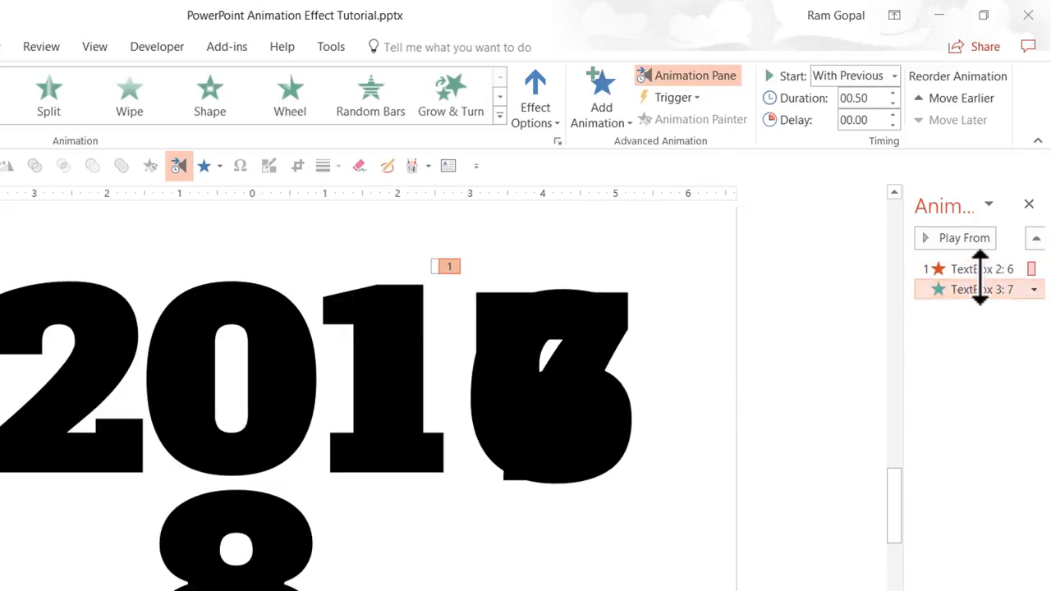
{"action": "left_click", "coordinate": [973, 270]}
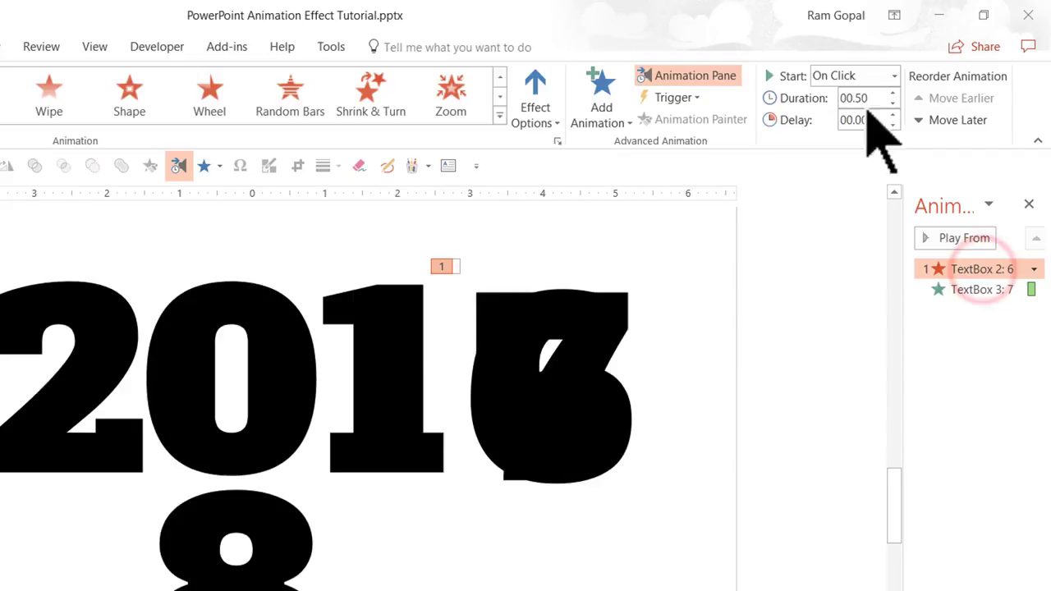
{"action": "left_click", "coordinate": [957, 291]}
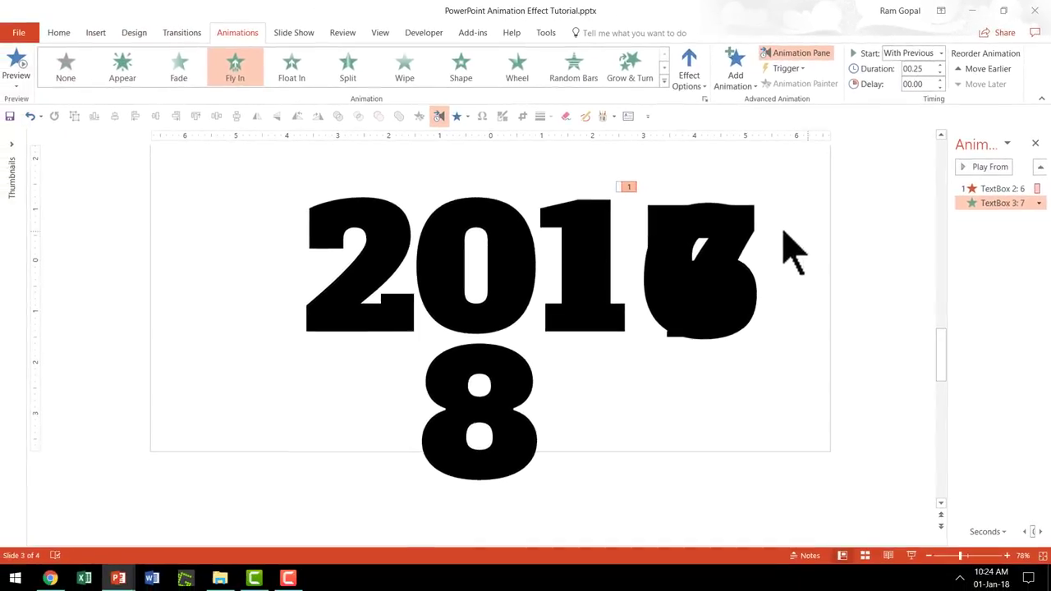
{"action": "left_click", "coordinate": [840, 378]}
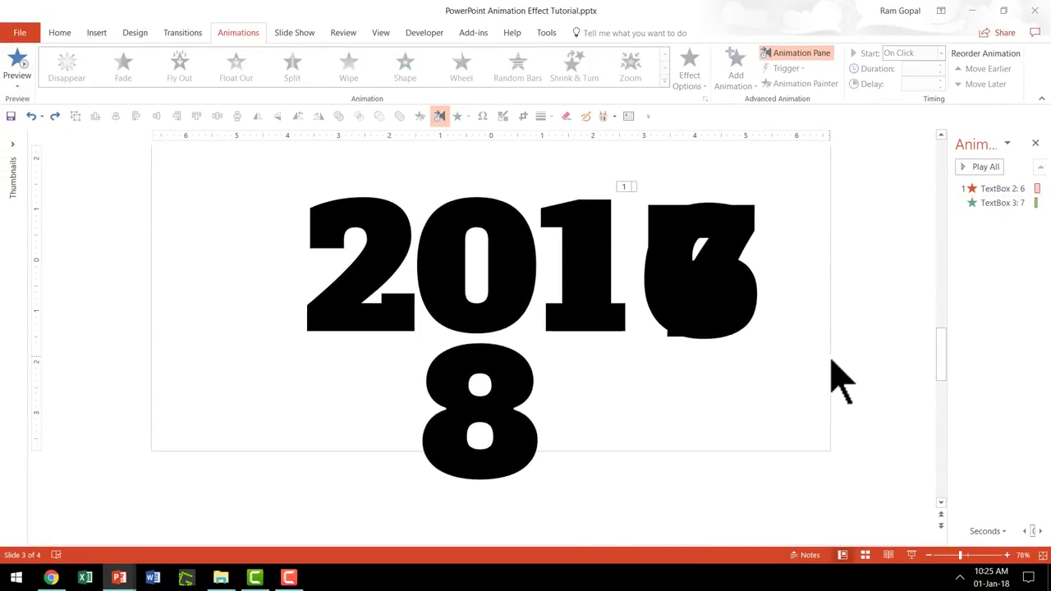
Step: Add a second Fly Out exit to the 7 with direction To Top, starting on click
{"action": "left_click", "coordinate": [754, 225]}
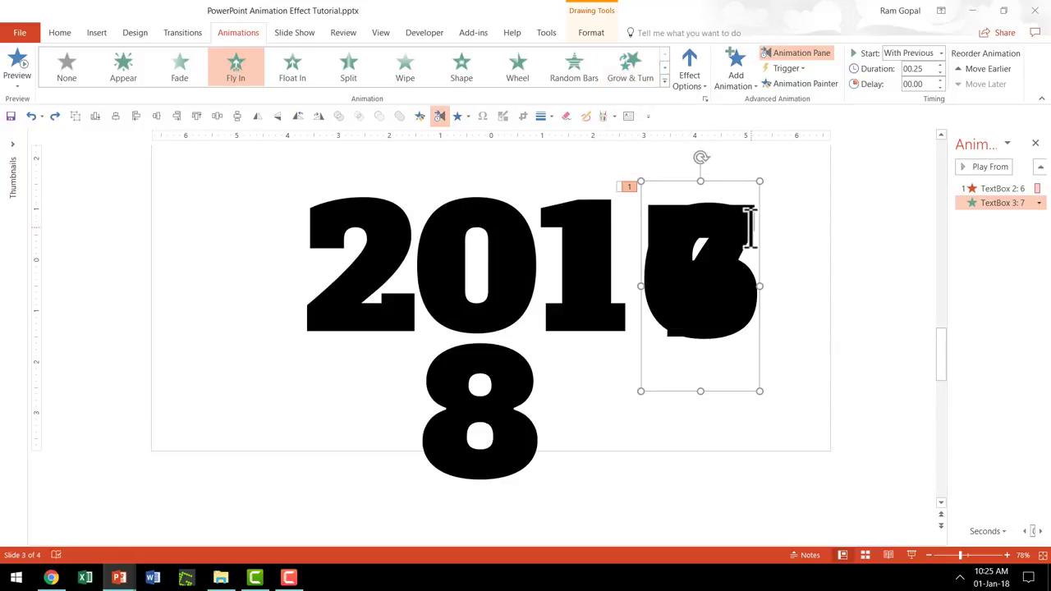
{"action": "left_click", "coordinate": [736, 69]}
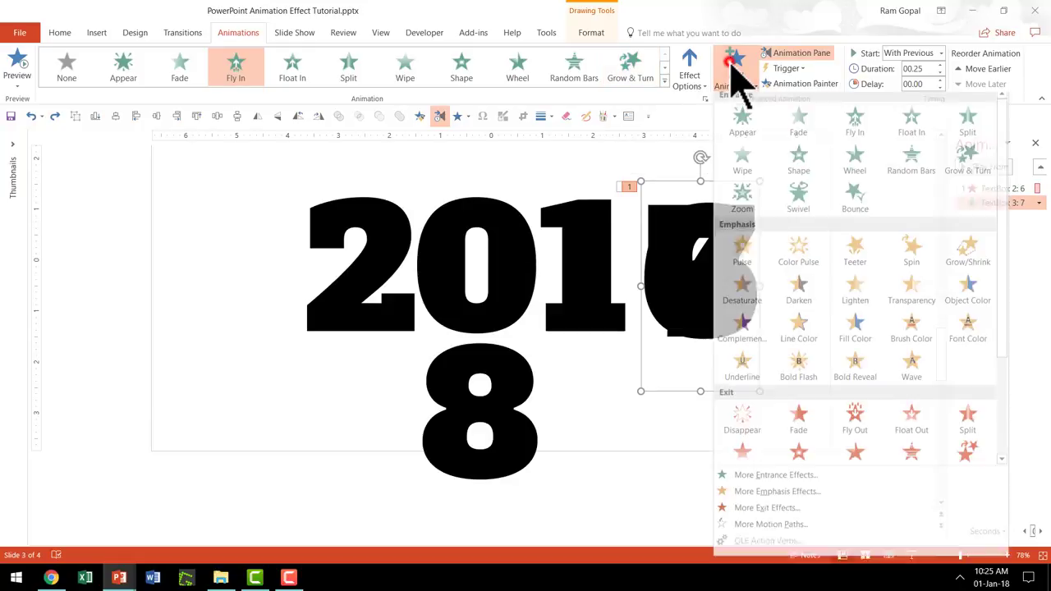
{"action": "left_click", "coordinate": [867, 435]}
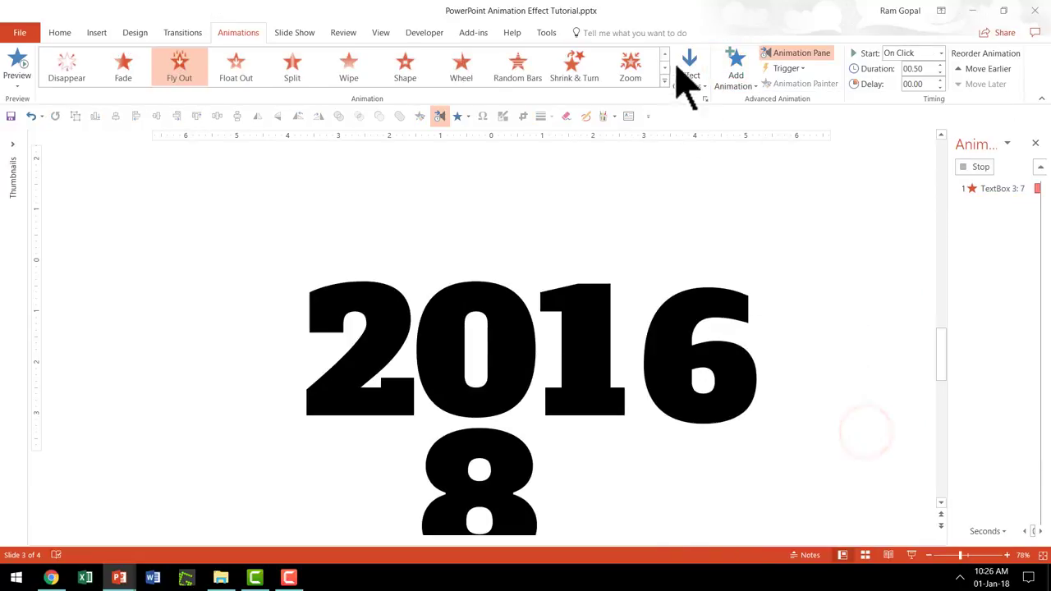
{"action": "left_click", "coordinate": [686, 74]}
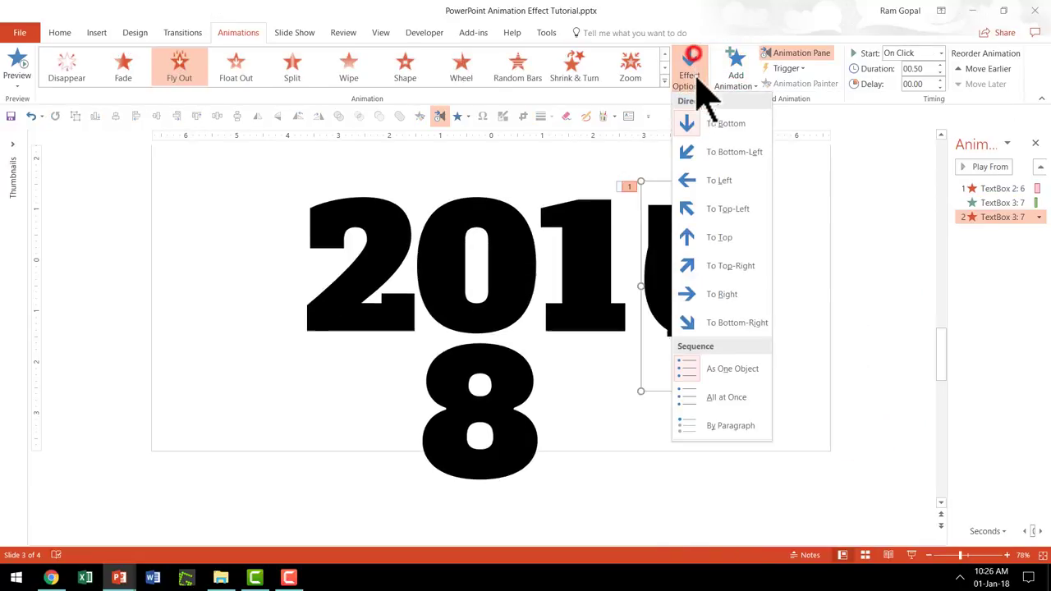
{"action": "left_click", "coordinate": [715, 243]}
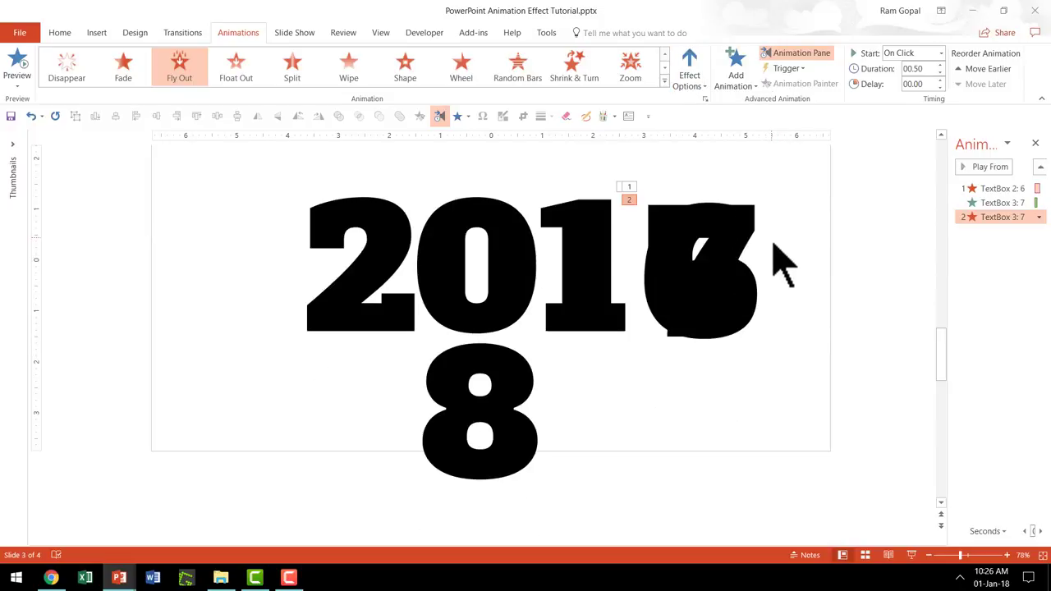
Step: Give the 8 a Fly In entrance, stack it on the 6 and 7, and align all three
{"action": "left_click", "coordinate": [530, 382]}
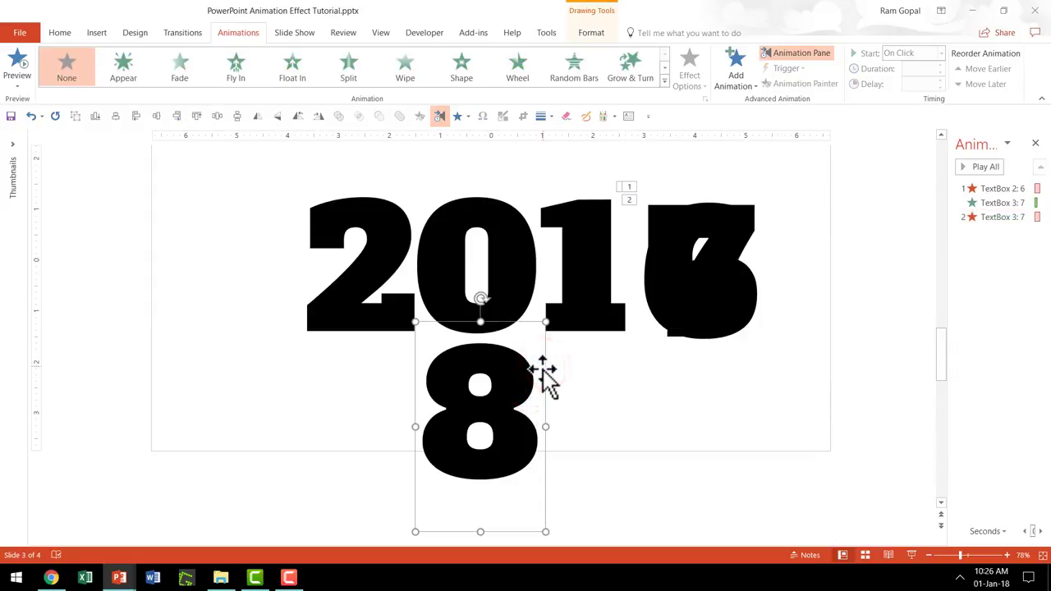
{"action": "left_click_drag", "start_coordinate": [542, 369], "coordinate": [910, 218]}
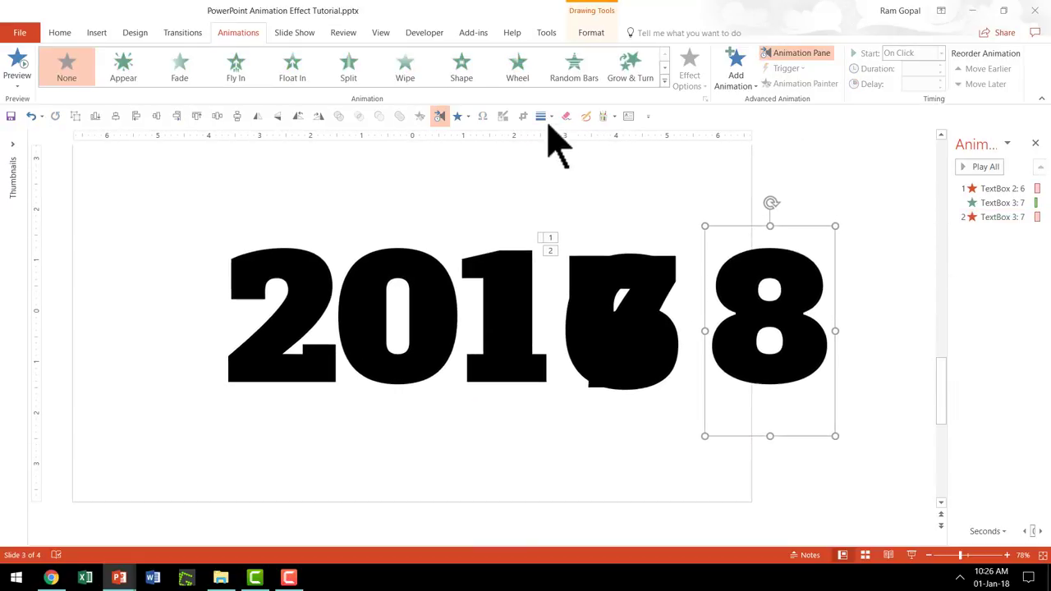
{"action": "left_click", "coordinate": [663, 81]}
{"action": "left_click", "coordinate": [186, 142]}
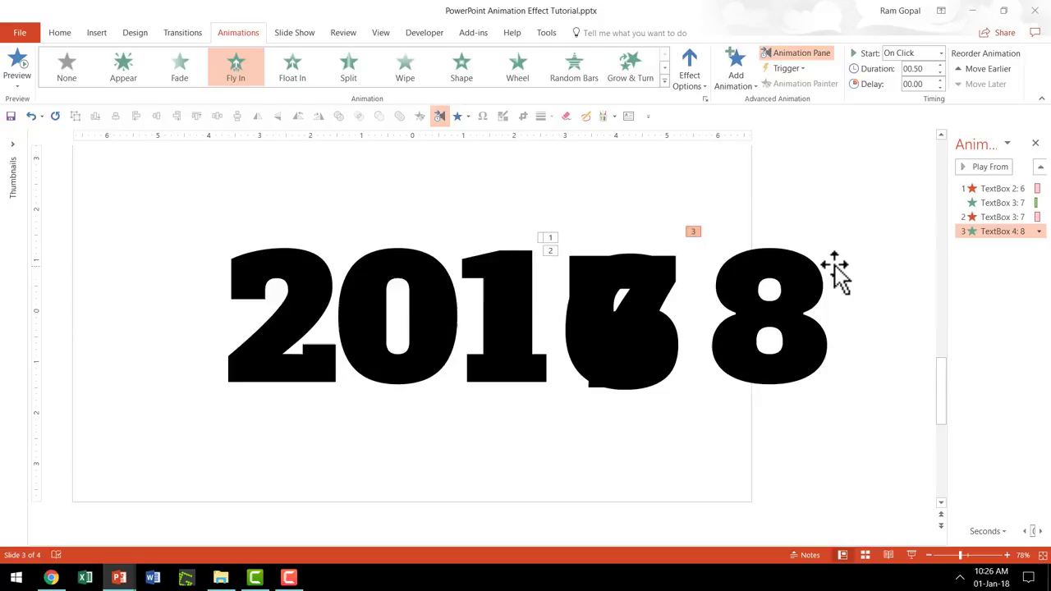
{"action": "left_click_drag", "start_coordinate": [831, 263], "coordinate": [687, 267]}
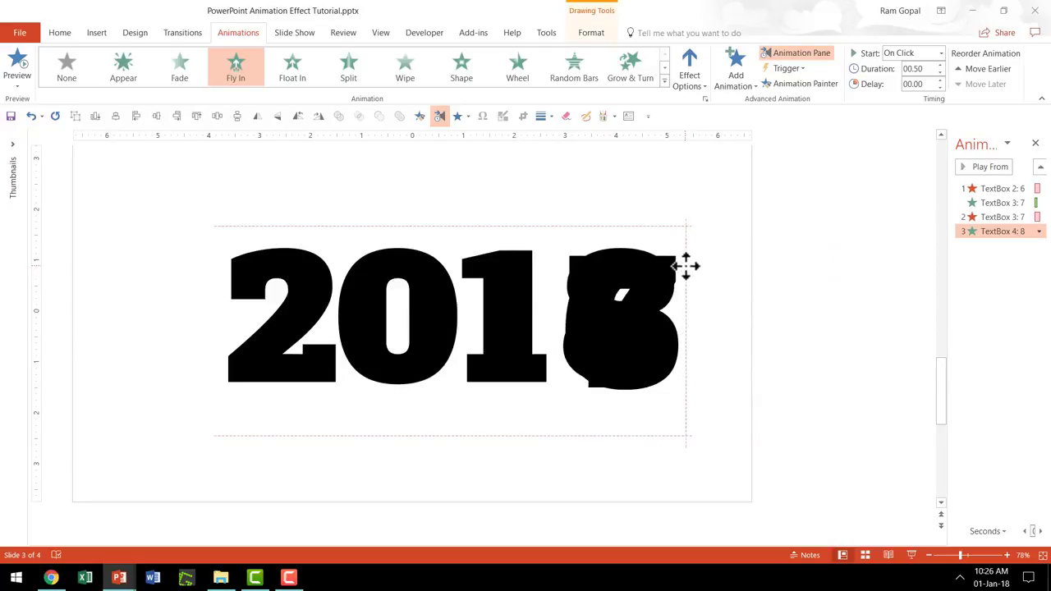
{"action": "left_click_drag", "start_coordinate": [841, 451], "coordinate": [587, 156]}
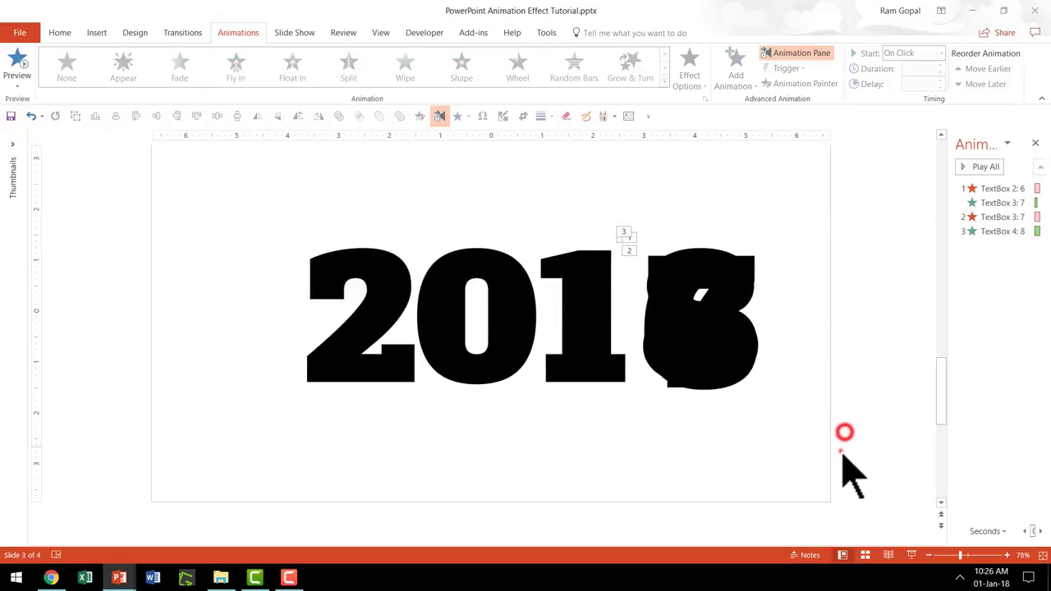
{"action": "left_click", "coordinate": [159, 116]}
{"action": "left_click", "coordinate": [805, 296]}
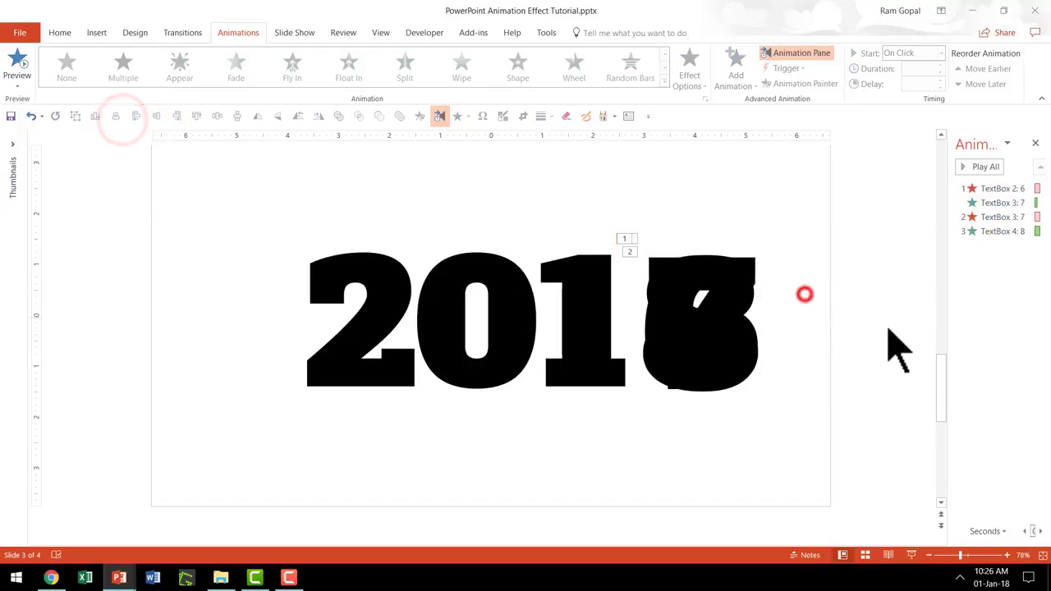
Step: Set the 8's Fly In to start With Previous, lasting 0.25 seconds
{"action": "left_click", "coordinate": [1002, 230]}
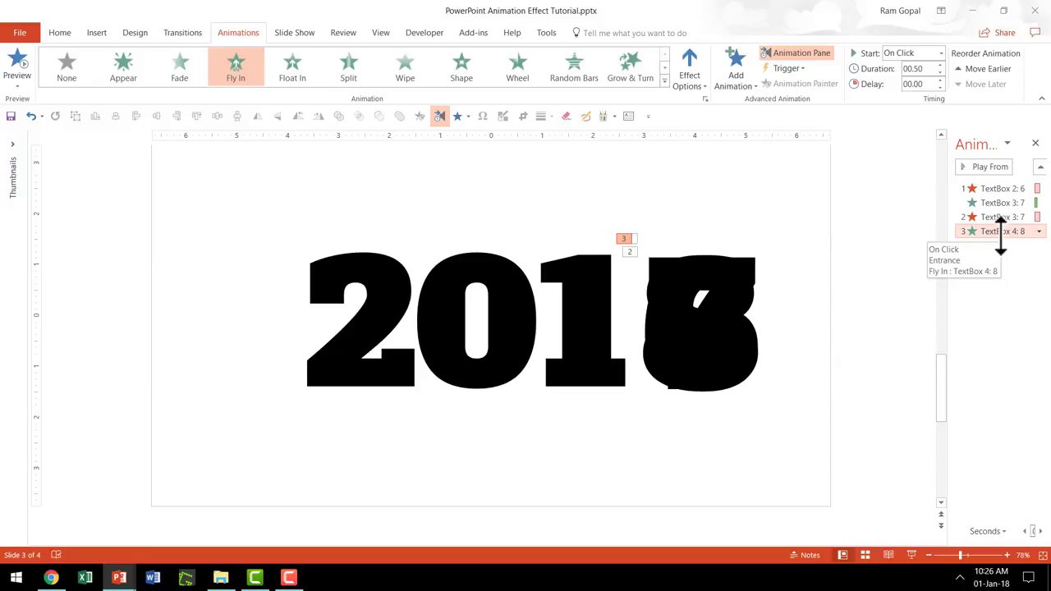
{"action": "left_click", "coordinate": [909, 53]}
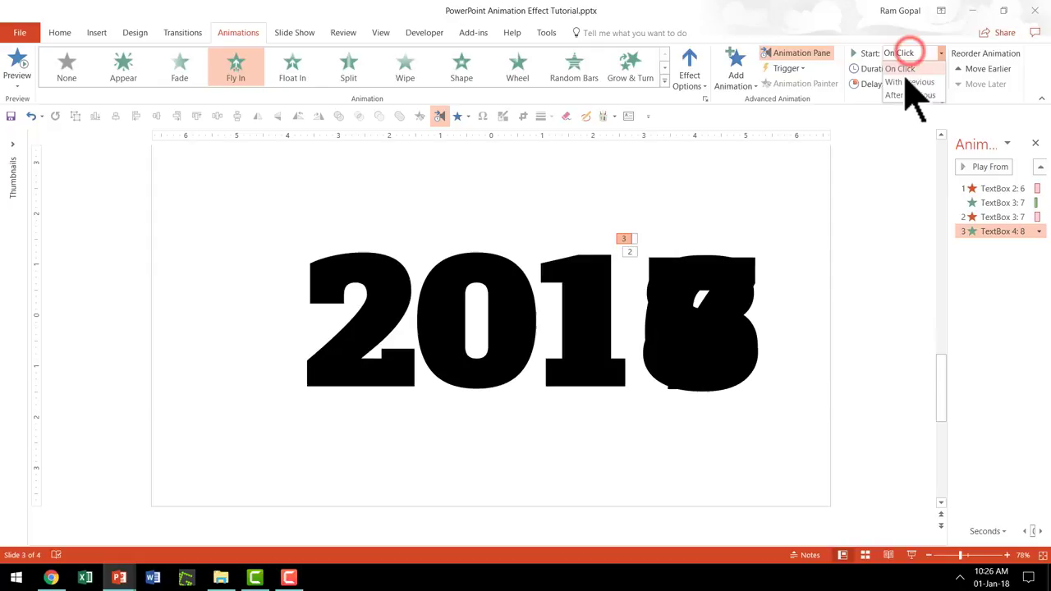
{"action": "left_click", "coordinate": [904, 80]}
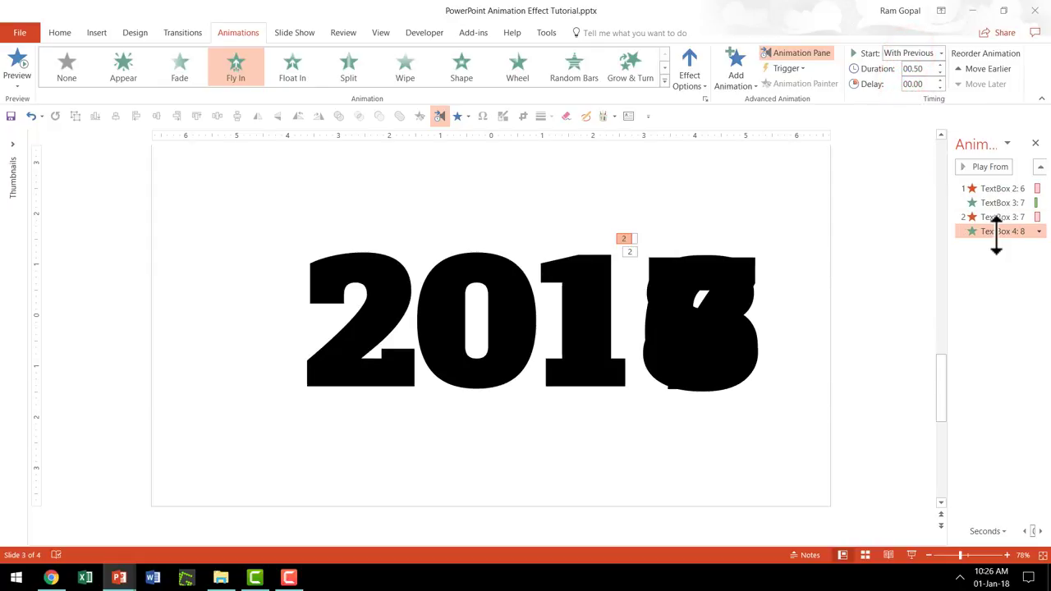
{"action": "left_click", "coordinate": [941, 73]}
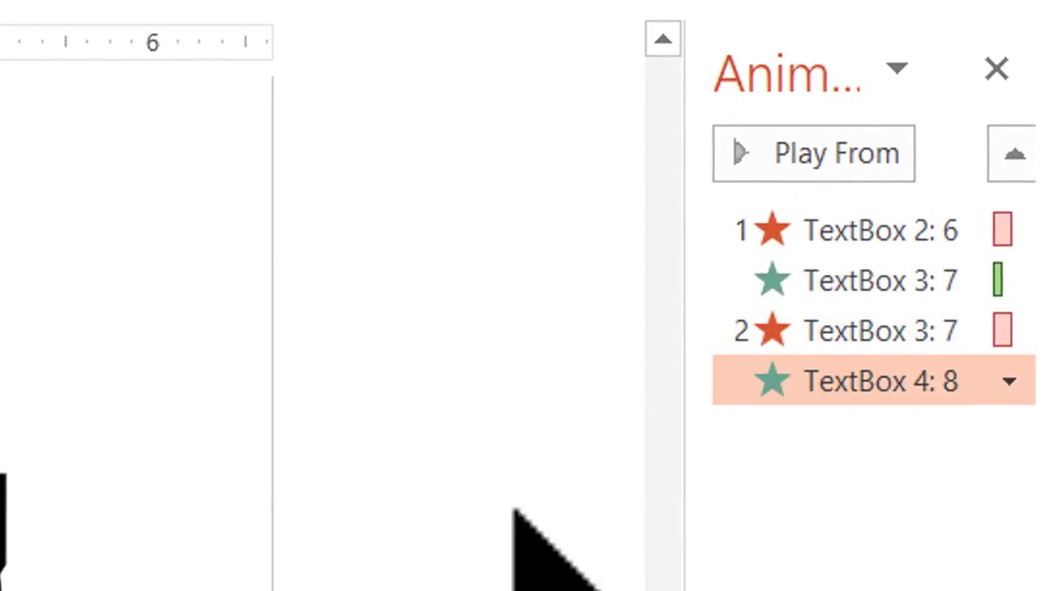
{"action": "left_click", "coordinate": [471, 495]}
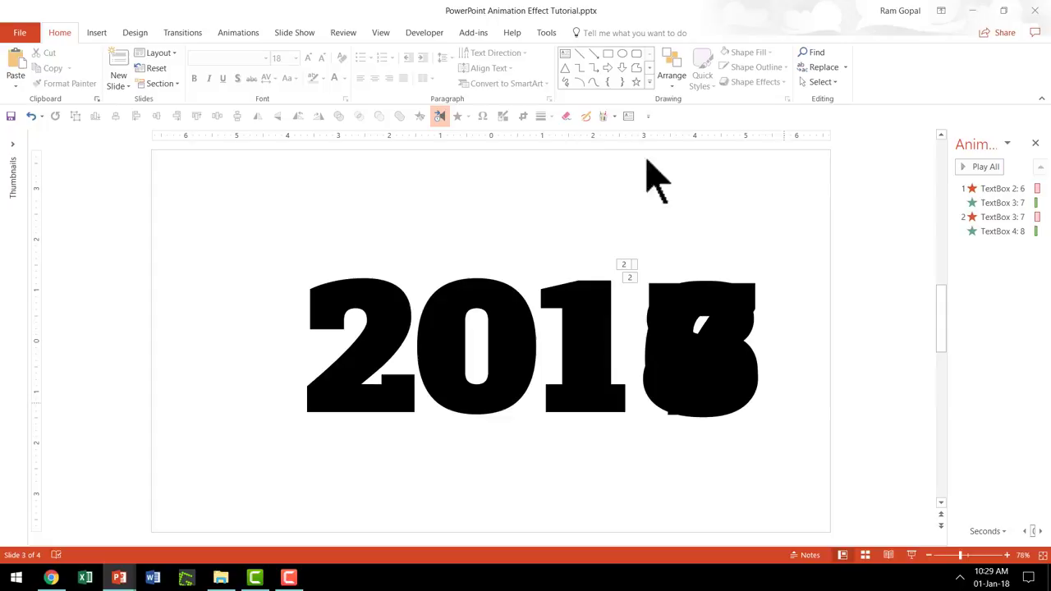
Step: Draw a white, outline-free rectangle across the slide above the year
{"action": "left_click", "coordinate": [608, 53]}
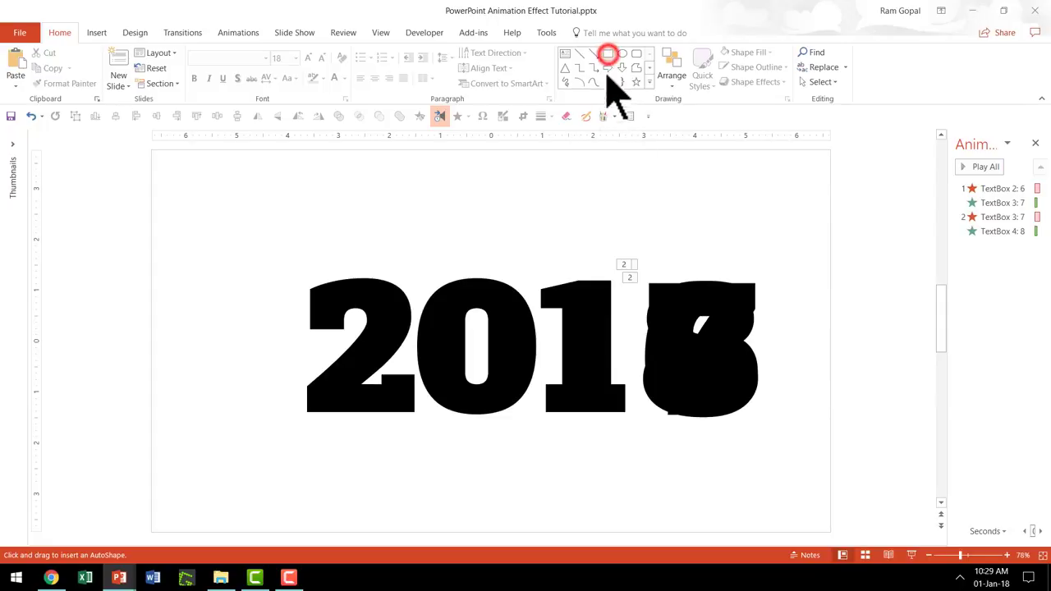
{"action": "left_click_drag", "start_coordinate": [151, 150], "coordinate": [831, 278]}
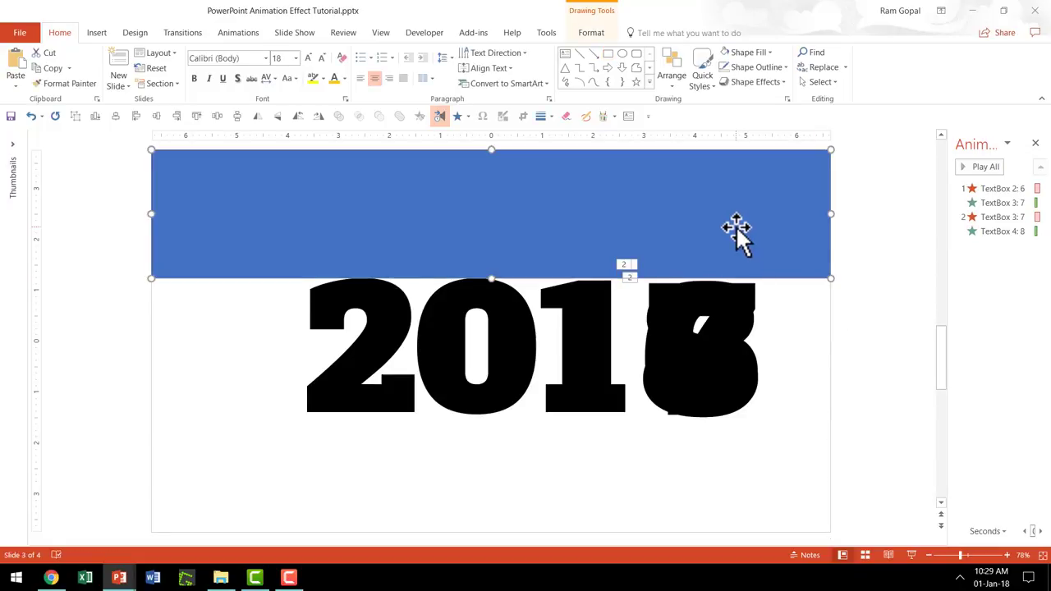
{"action": "left_click", "coordinate": [761, 51]}
{"action": "left_click", "coordinate": [723, 82]}
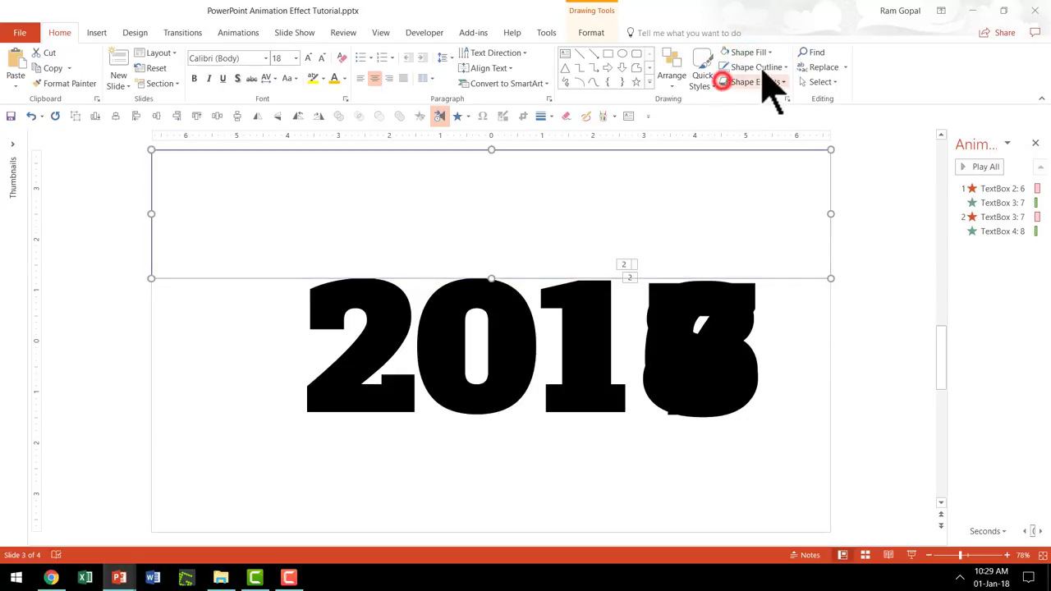
{"action": "left_click", "coordinate": [759, 66]}
{"action": "left_click", "coordinate": [769, 182]}
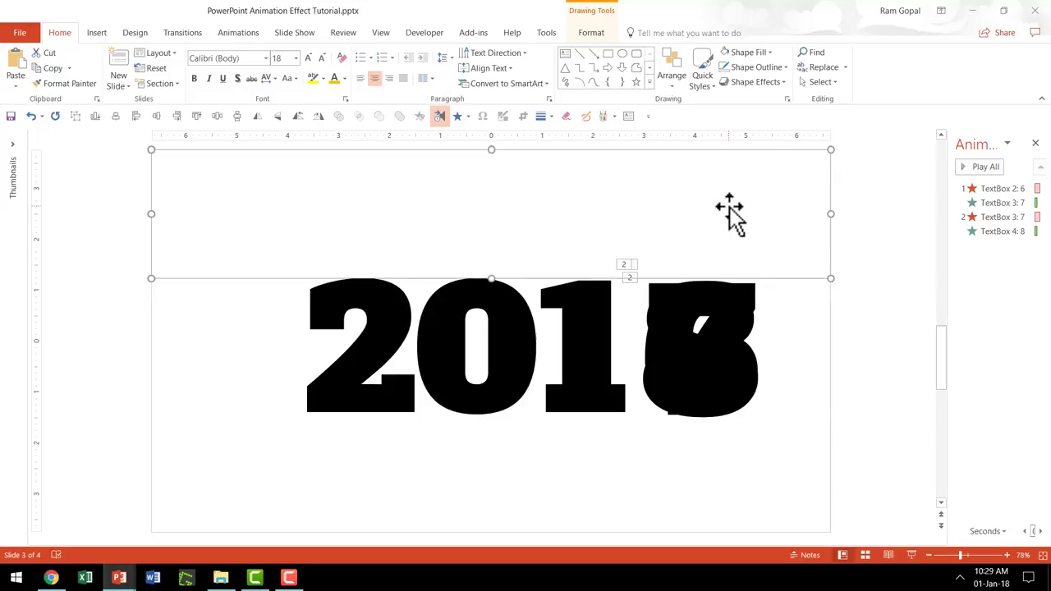
Step: Place a matching white bar below the year and trim its bottom edge
{"action": "left_click_drag", "start_coordinate": [723, 223], "coordinate": [735, 471]}
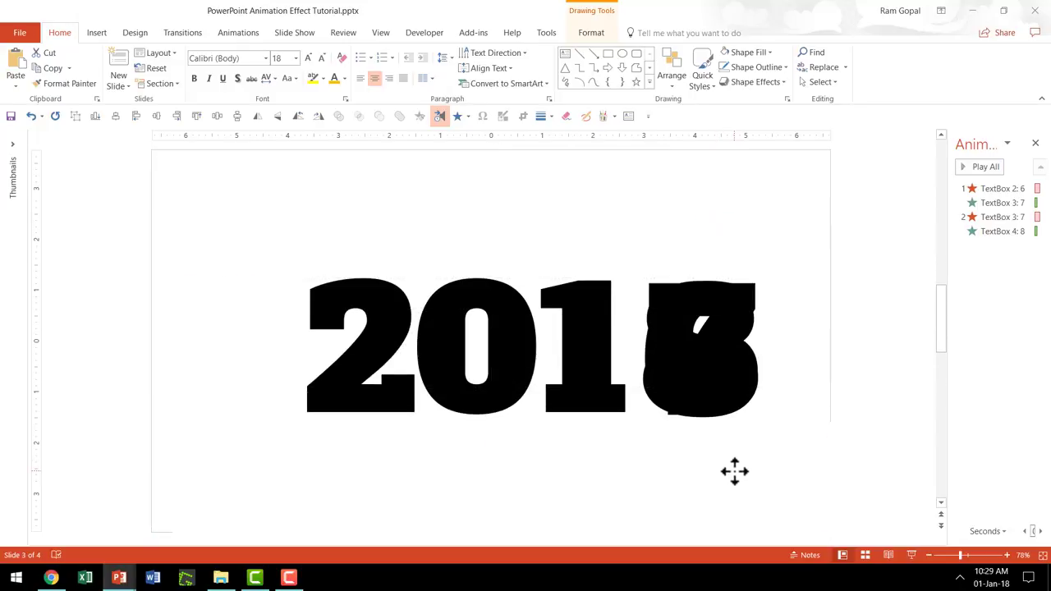
{"action": "left_click", "coordinate": [593, 474]}
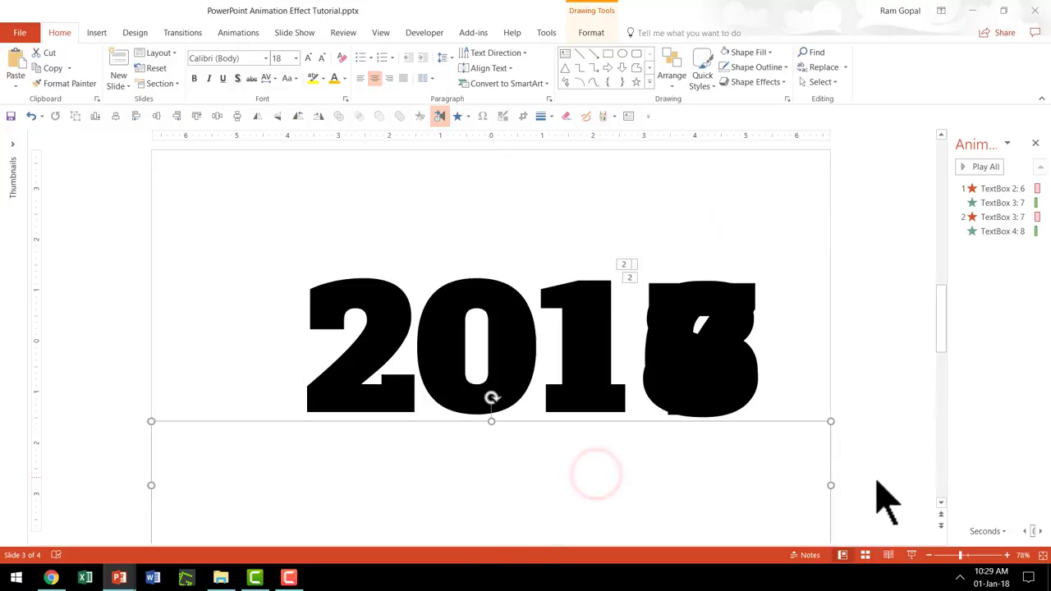
{"action": "scroll", "coordinate": [885, 501], "scroll_direction": "down", "scroll_amount": 1}
{"action": "left_click_drag", "start_coordinate": [491, 522], "coordinate": [494, 504]}
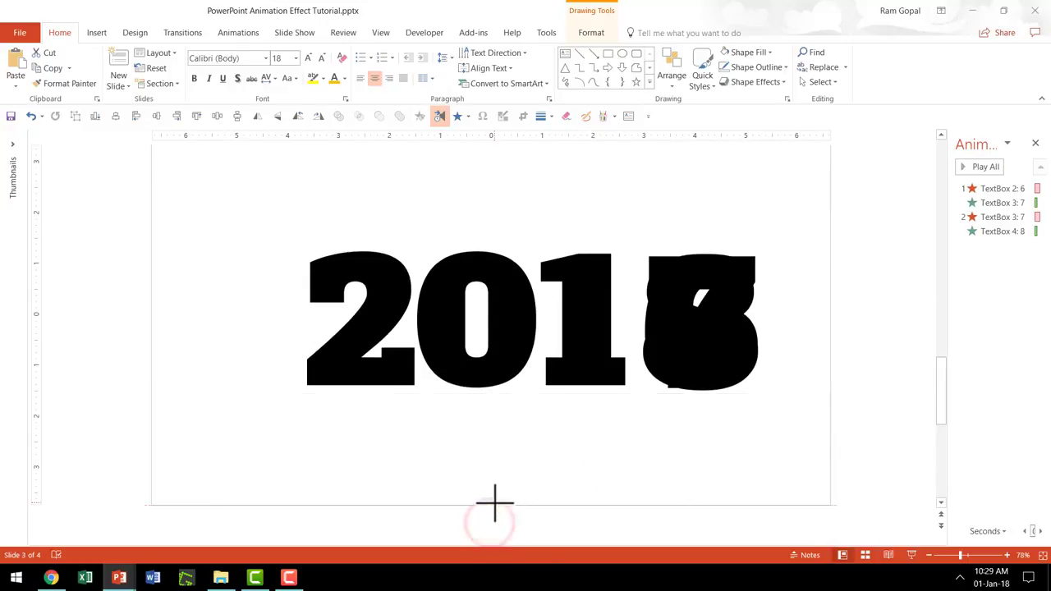
{"action": "left_click", "coordinate": [864, 433]}
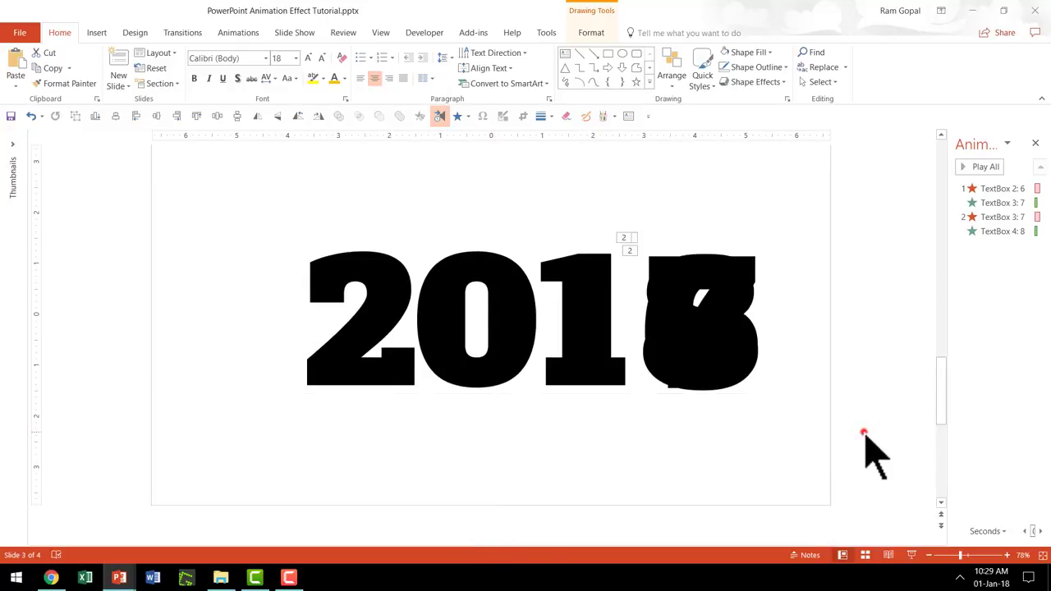
{"action": "left_click", "coordinate": [644, 448]}
{"action": "left_click", "coordinate": [652, 199]}
{"action": "left_click", "coordinate": [871, 258]}
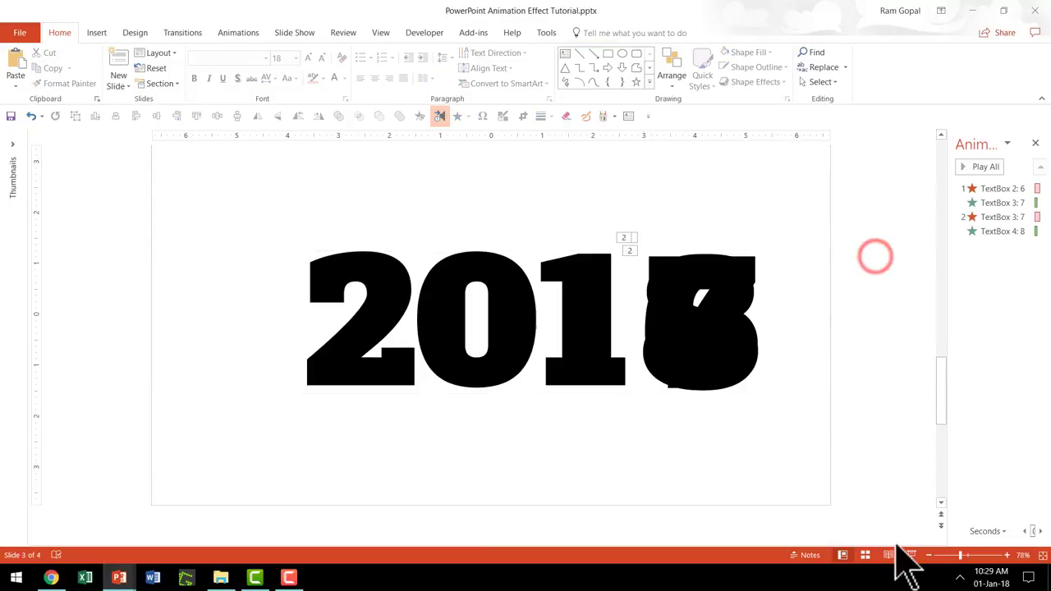